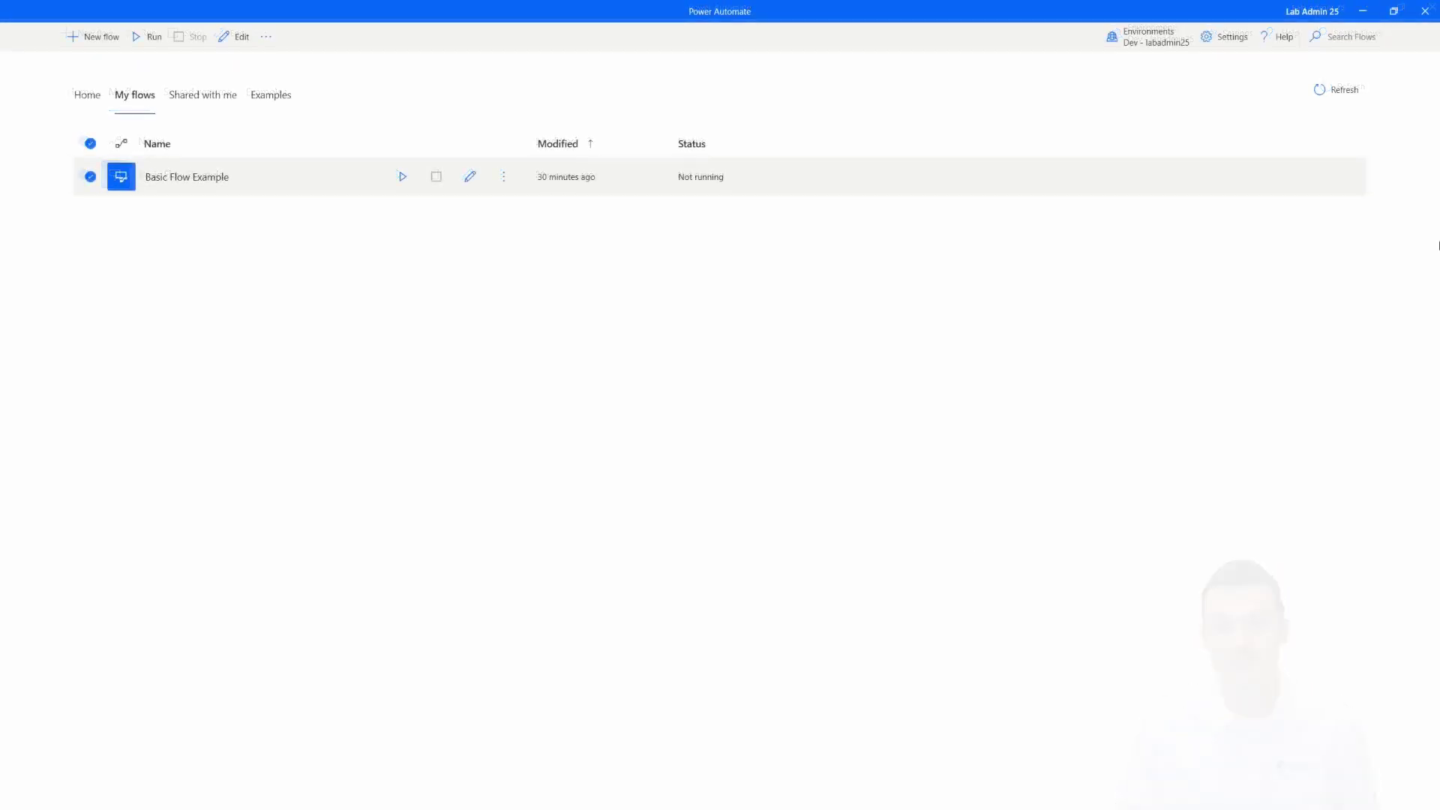
- Open machine settings from Settings and maximize the Power Automate machine runtime window
{"action": "left_click", "coordinate": [1234, 38]}
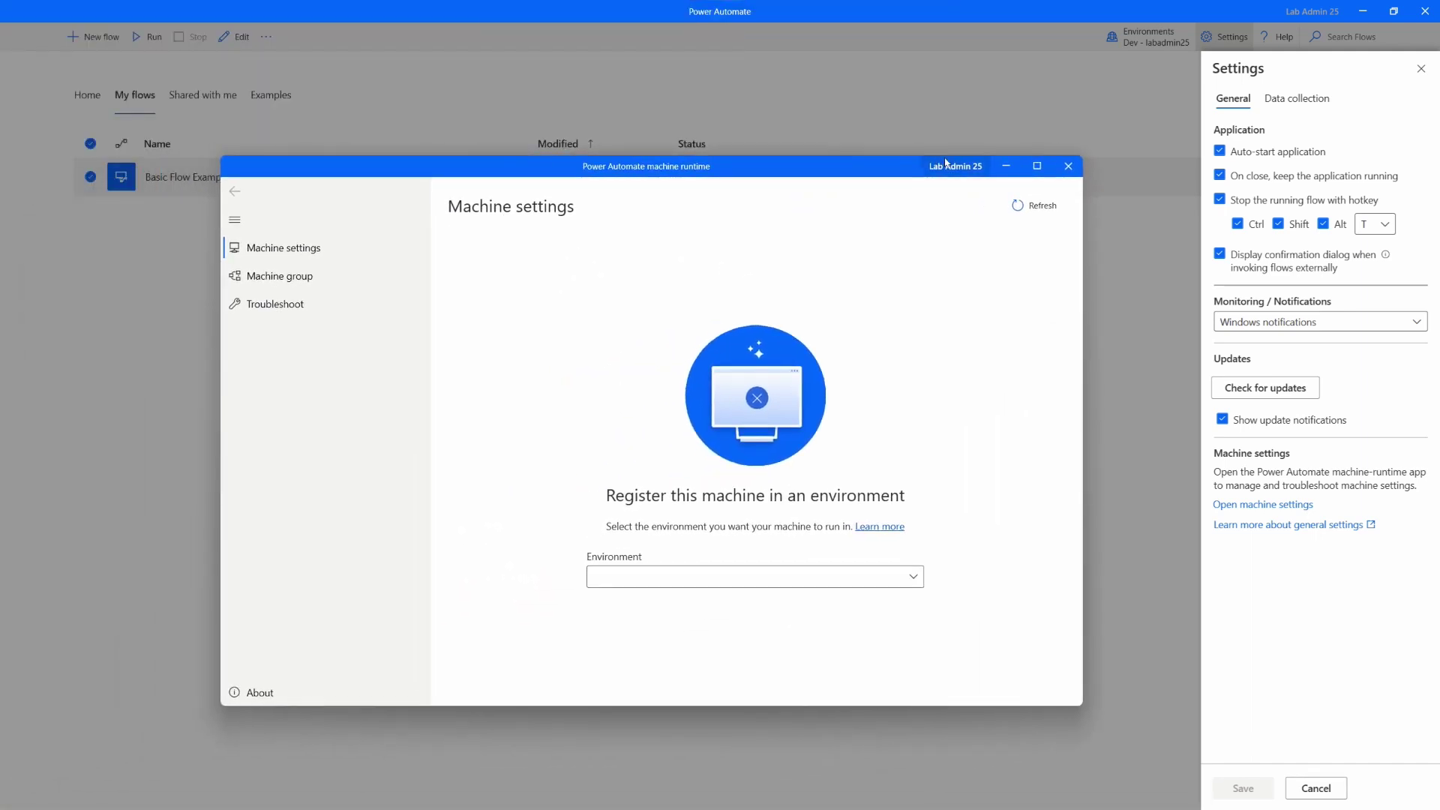
{"action": "left_click", "coordinate": [1037, 166]}
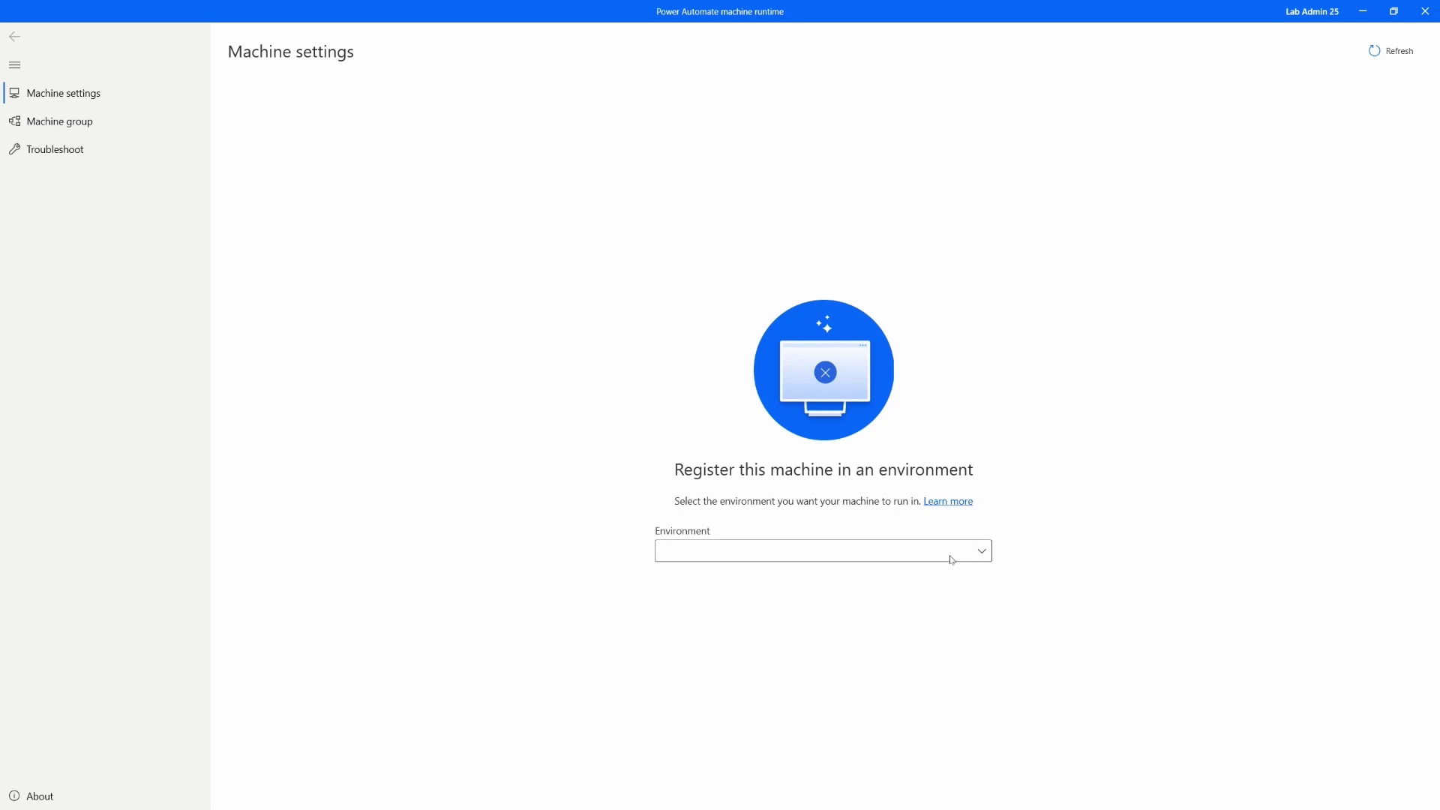
- Choose Dev - labadmin25 as the environment to register this machine in
{"action": "mouse_move", "coordinate": [642, 521]}
{"action": "left_mouse_down"}
{"action": "mouse_move", "coordinate": [1002, 574]}
{"action": "mouse_move", "coordinate": [1074, 491]}
{"action": "left_mouse_up"}
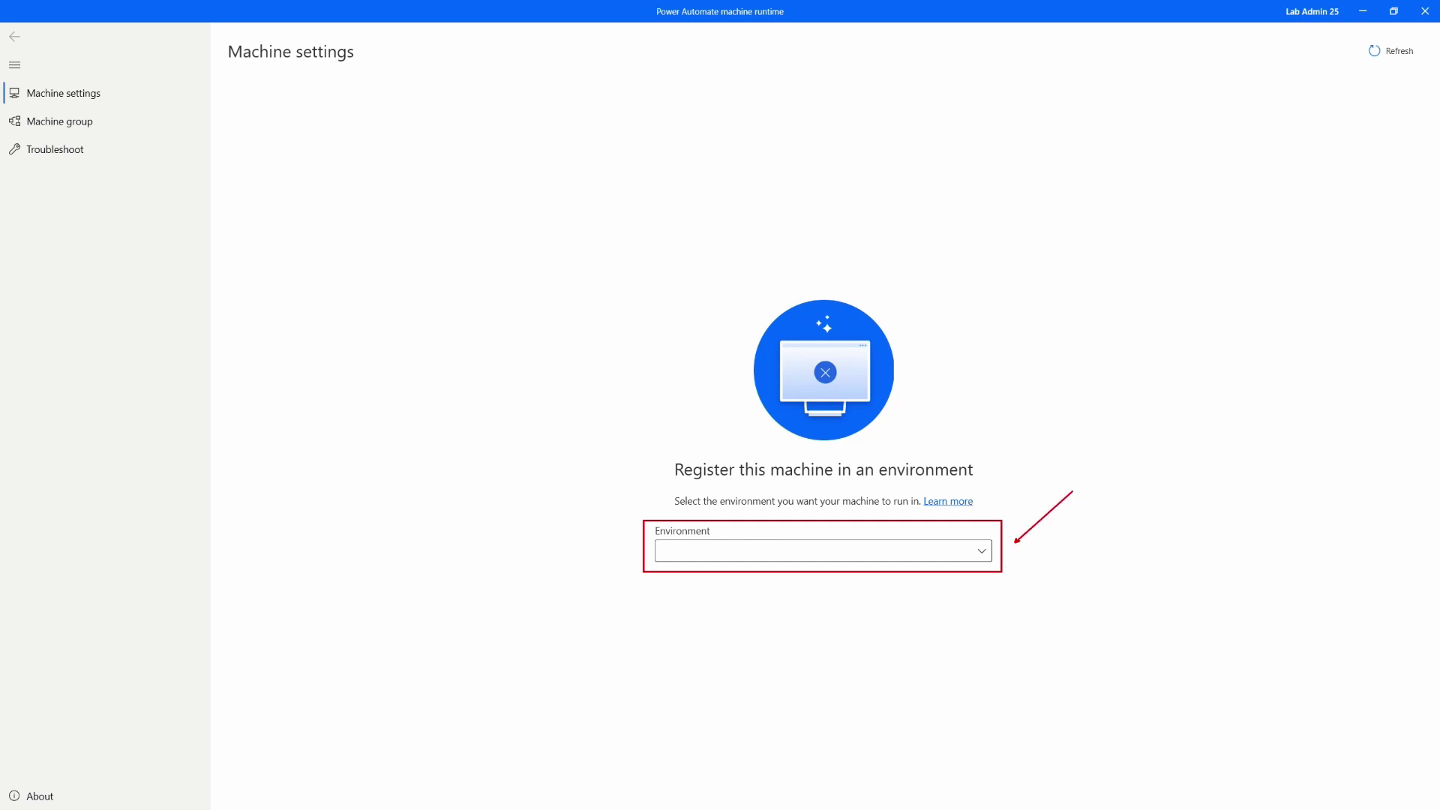
{"action": "mouse_move", "coordinate": [1272, 0]}
{"action": "left_mouse_down"}
{"action": "mouse_move", "coordinate": [1355, 33]}
{"action": "mouse_move", "coordinate": [1289, 68]}
{"action": "mouse_move", "coordinate": [1274, 95]}
{"action": "left_mouse_up"}
{"action": "left_click", "coordinate": [968, 551]}
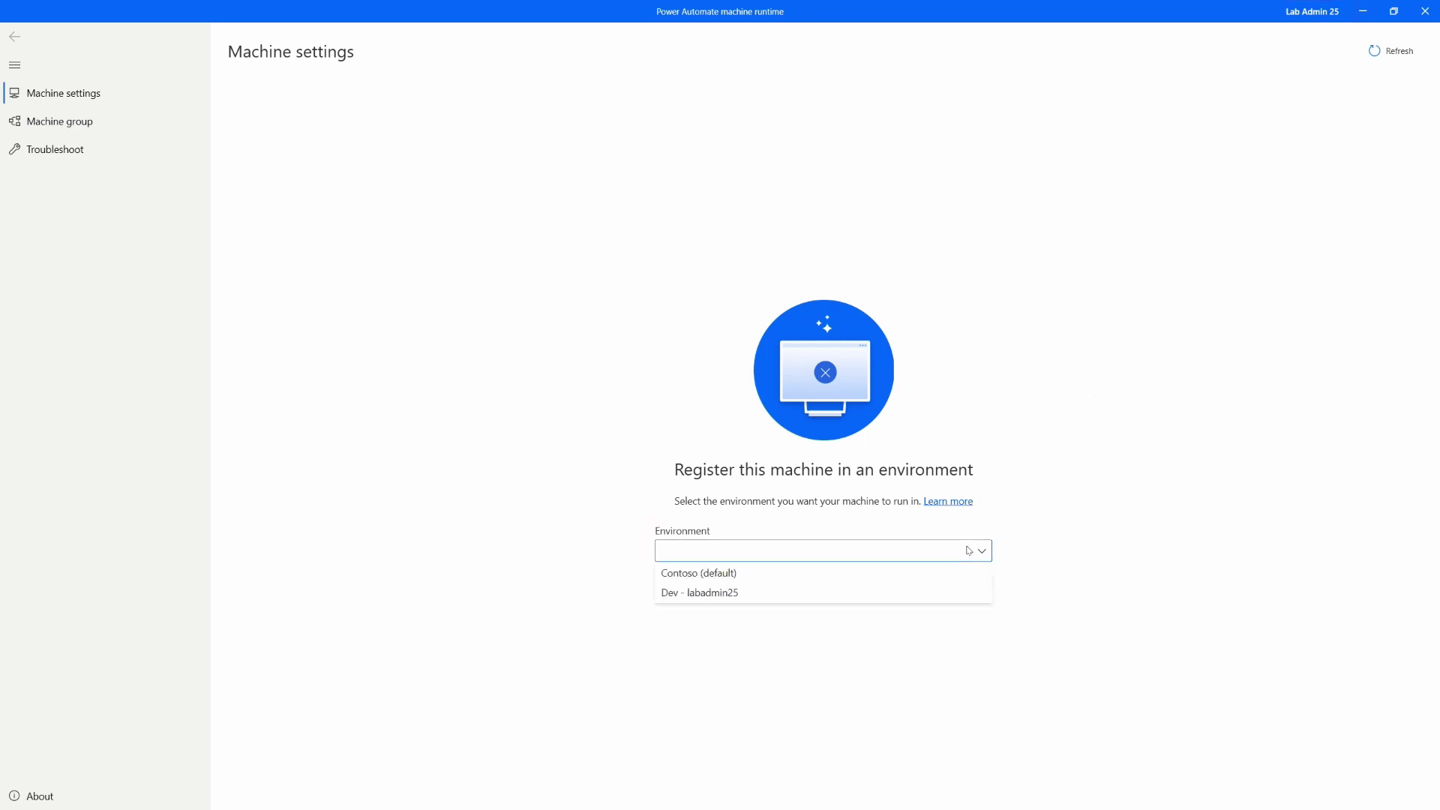
{"action": "left_click", "coordinate": [813, 600]}
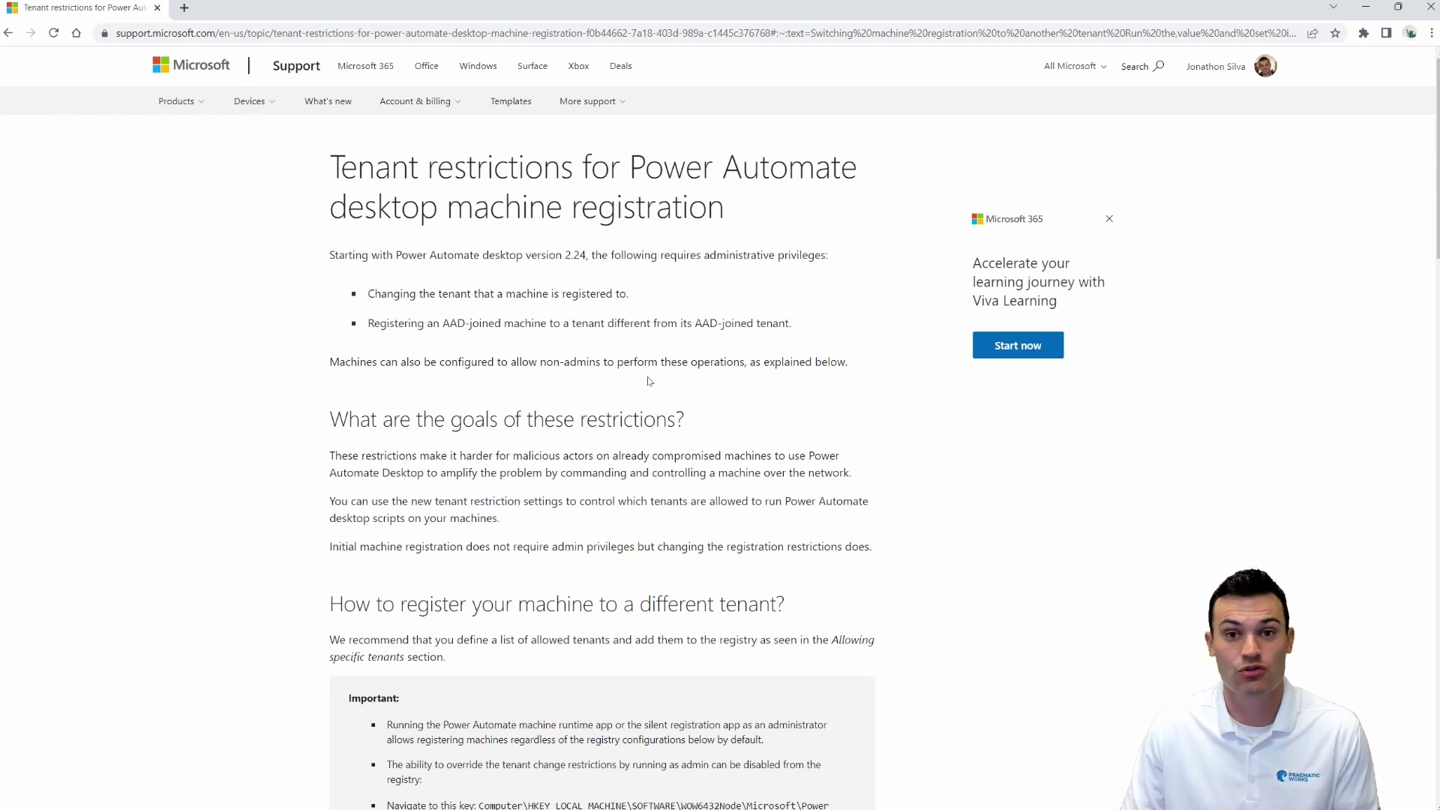
- Scroll the tenant restrictions article down to the 'Allowing specific tenants' section
{"action": "scroll", "coordinate": [638, 384], "scroll_direction": "down", "scroll_amount": 5}
{"action": "scroll", "coordinate": [620, 387], "scroll_direction": "down", "scroll_amount": 3}
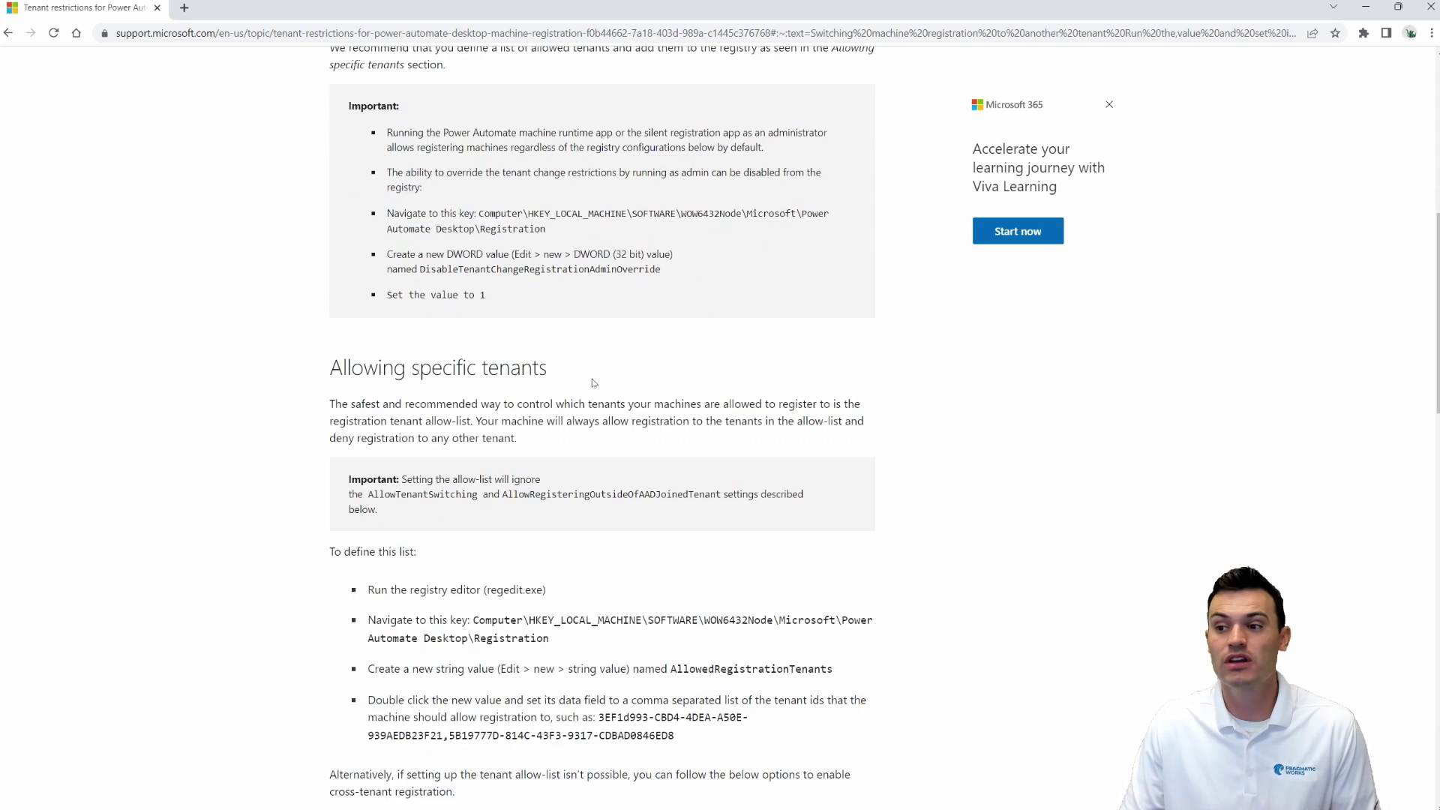
{"action": "scroll", "coordinate": [584, 402], "scroll_direction": "down", "scroll_amount": 2}
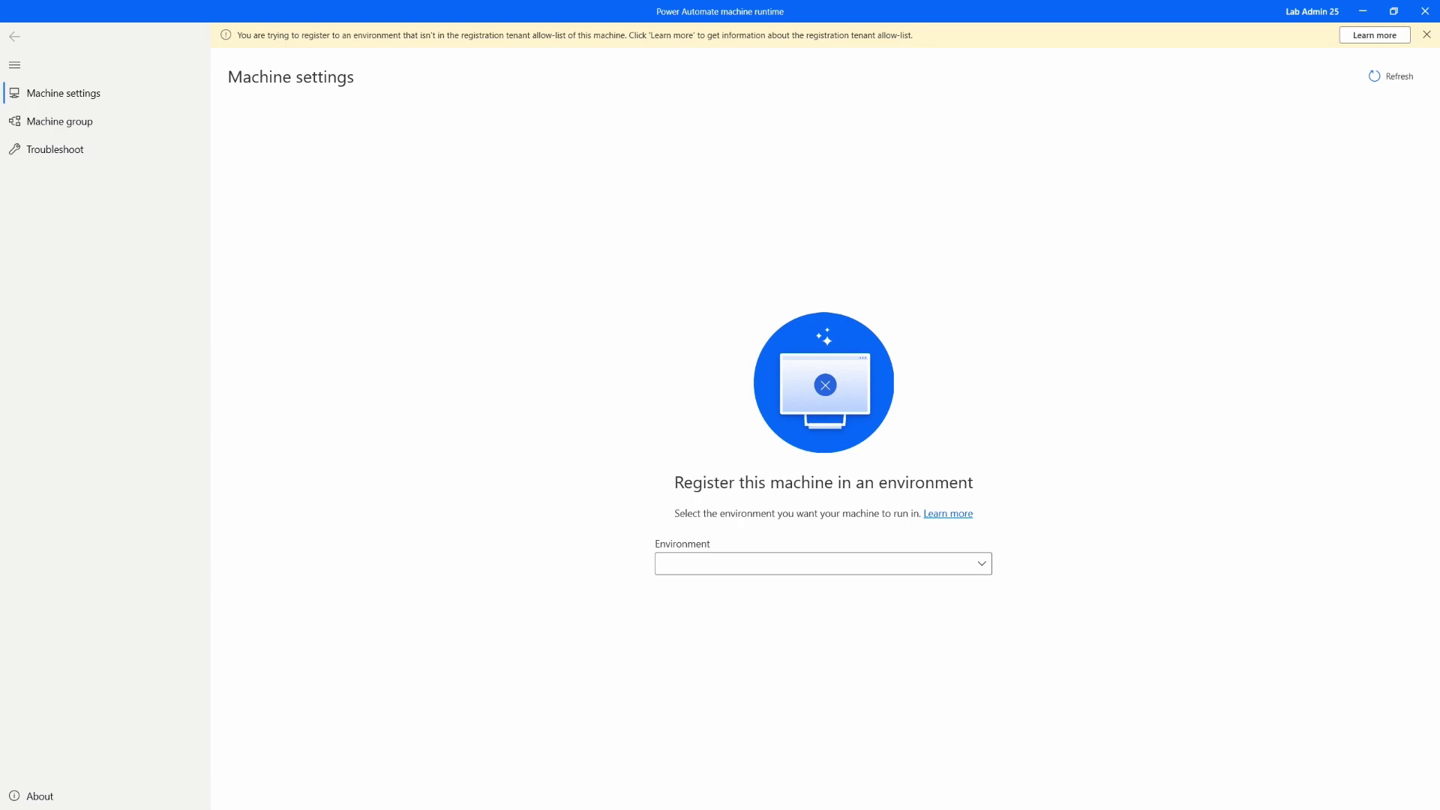
- Navigate HKEY_LOCAL_MACHINE > SOFTWARE > WOW6432Node > Microsoft to the Power Automate Desktop key
{"action": "left_click_drag", "start_coordinate": [0, 218], "coordinate": [736, 107]}
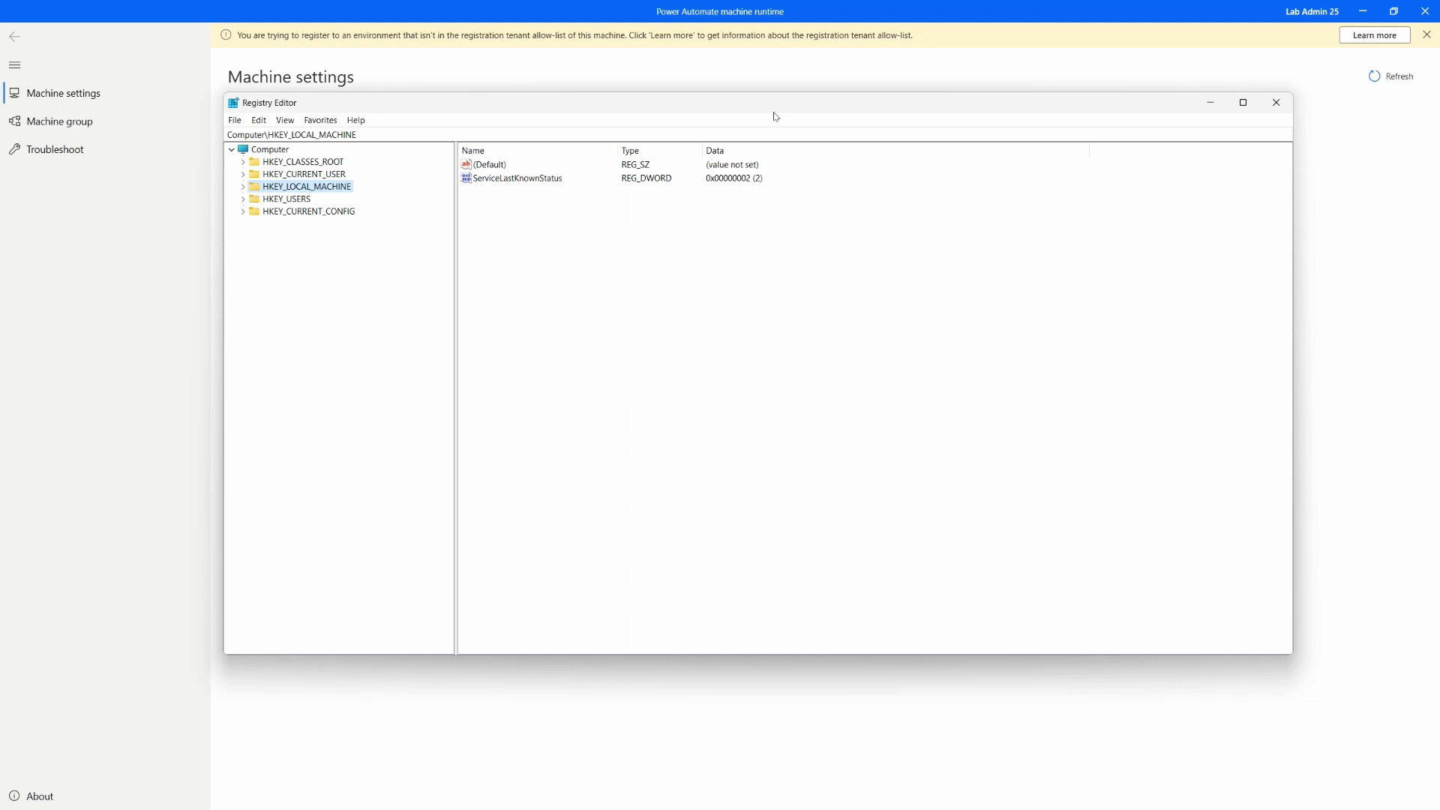
{"action": "left_click", "coordinate": [242, 187]}
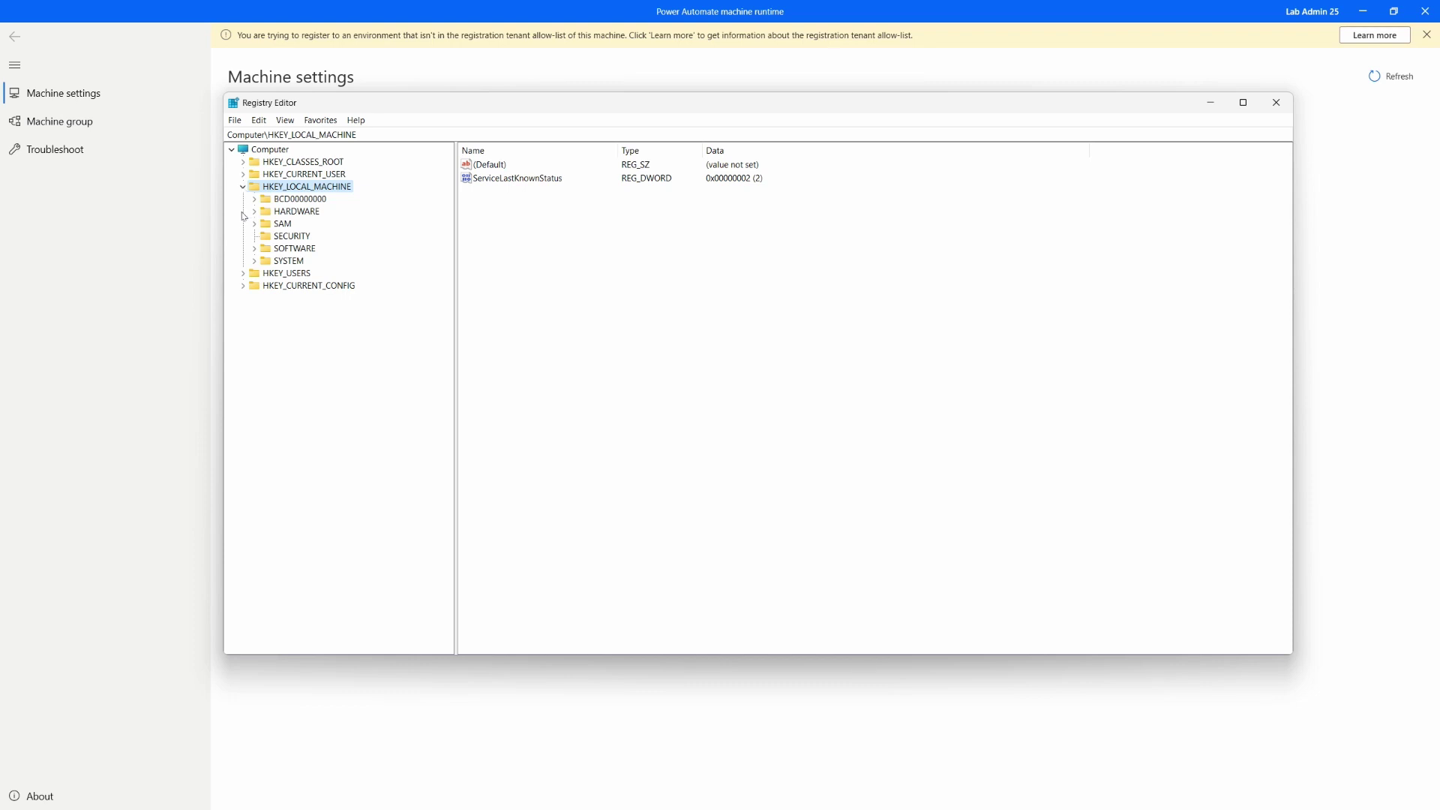
{"action": "left_click", "coordinate": [255, 250]}
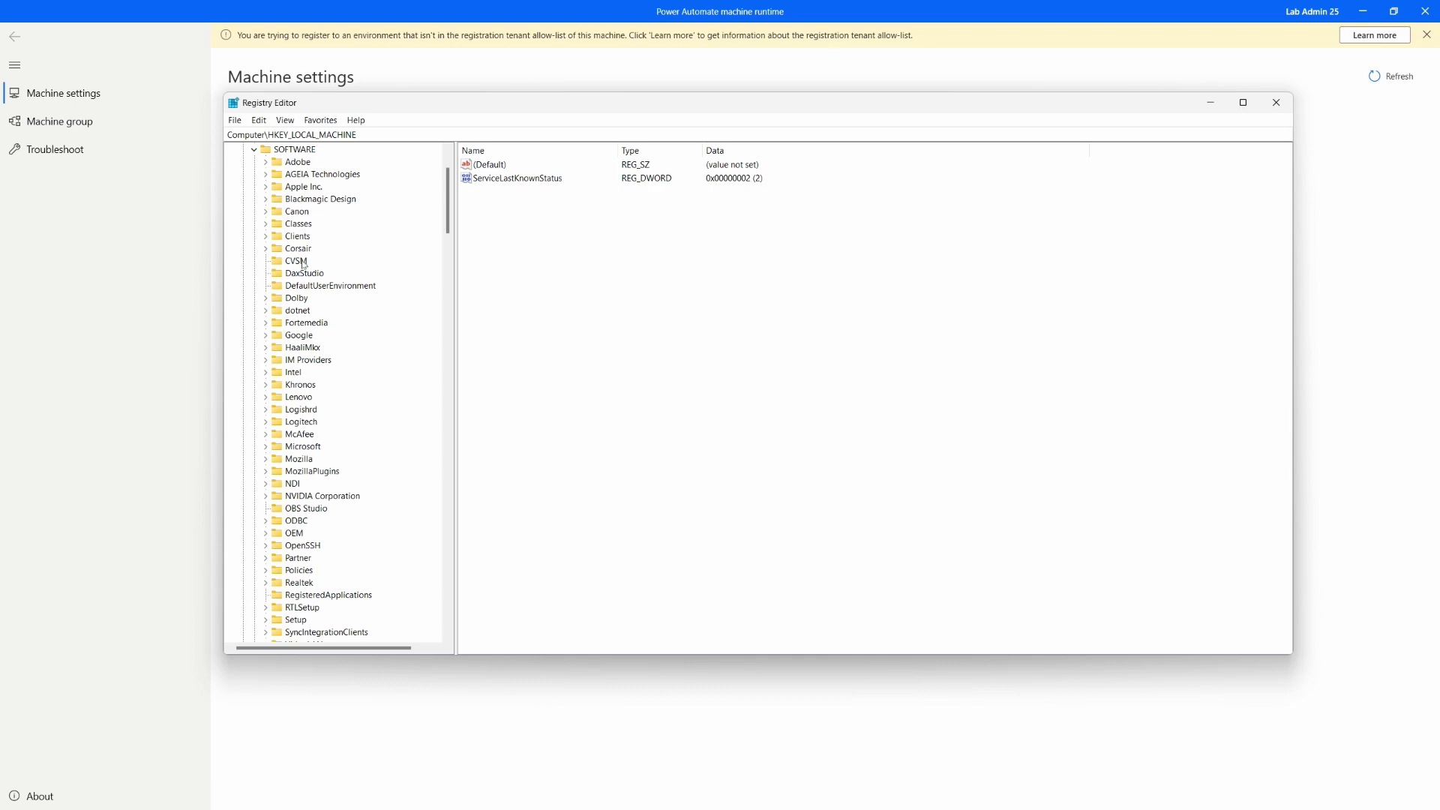
{"action": "scroll", "coordinate": [316, 239], "scroll_direction": "down", "scroll_amount": 15}
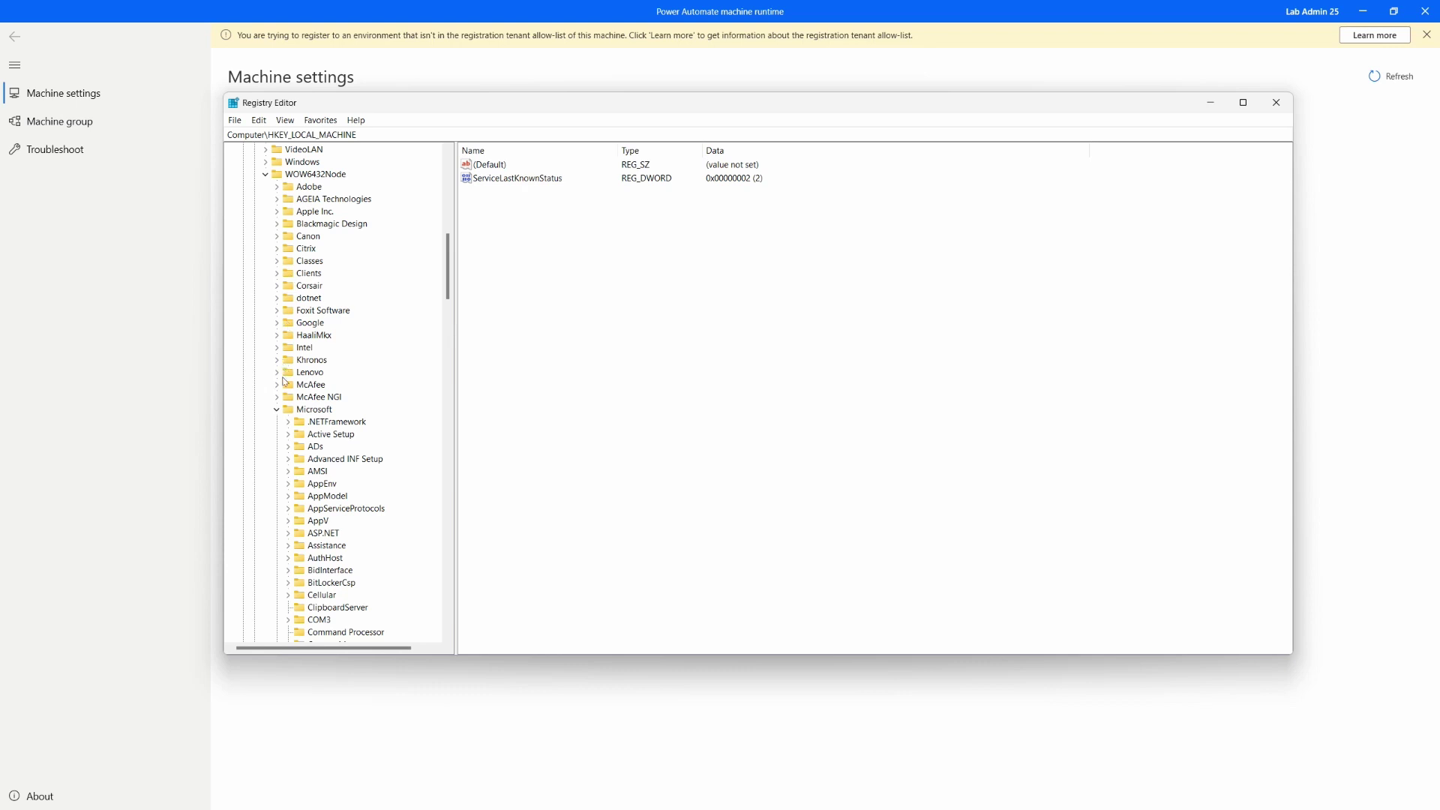
{"action": "scroll", "coordinate": [297, 374], "scroll_direction": "down", "scroll_amount": 3}
{"action": "scroll", "coordinate": [298, 371], "scroll_direction": "down", "scroll_amount": 2}
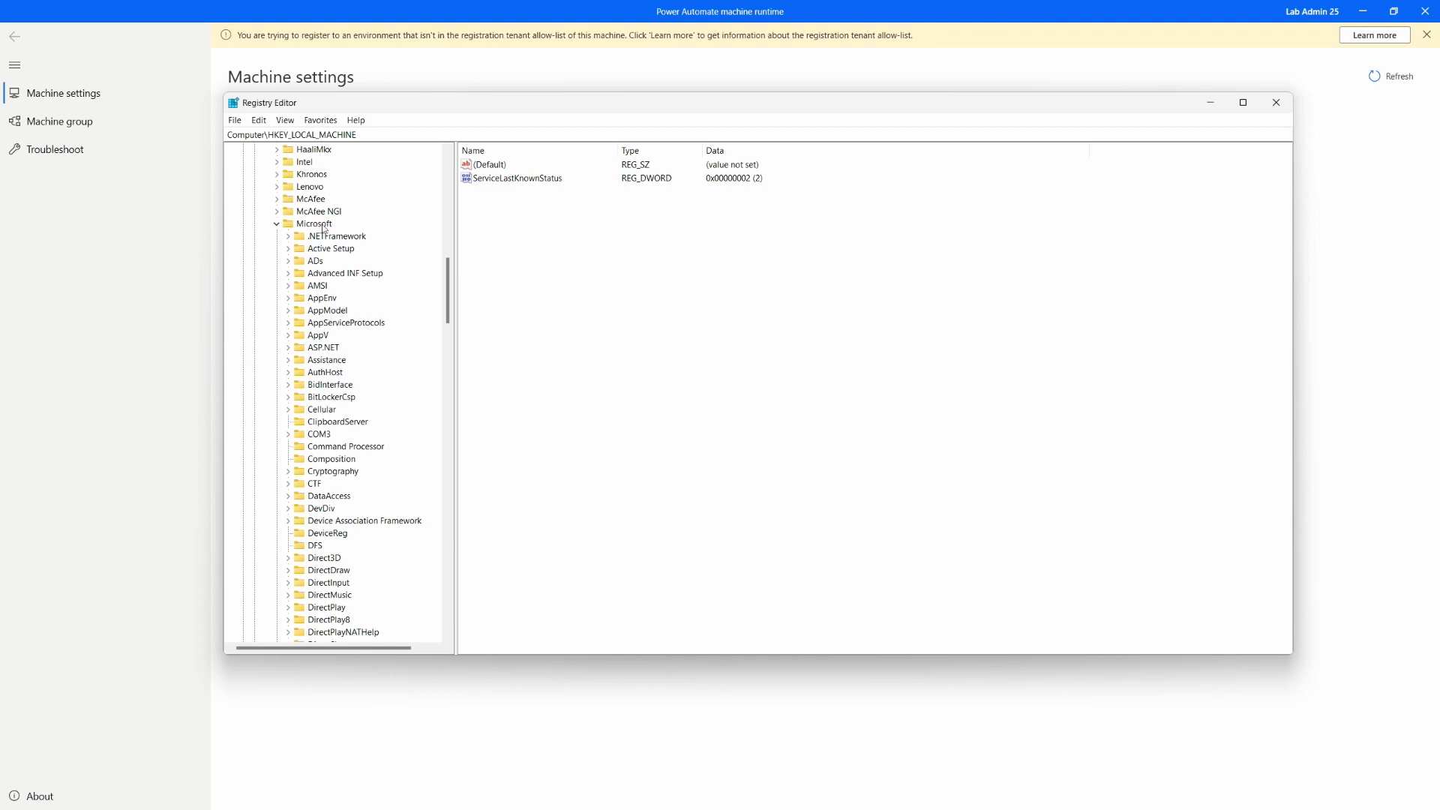
{"action": "scroll", "coordinate": [324, 248], "scroll_direction": "down", "scroll_amount": 10}
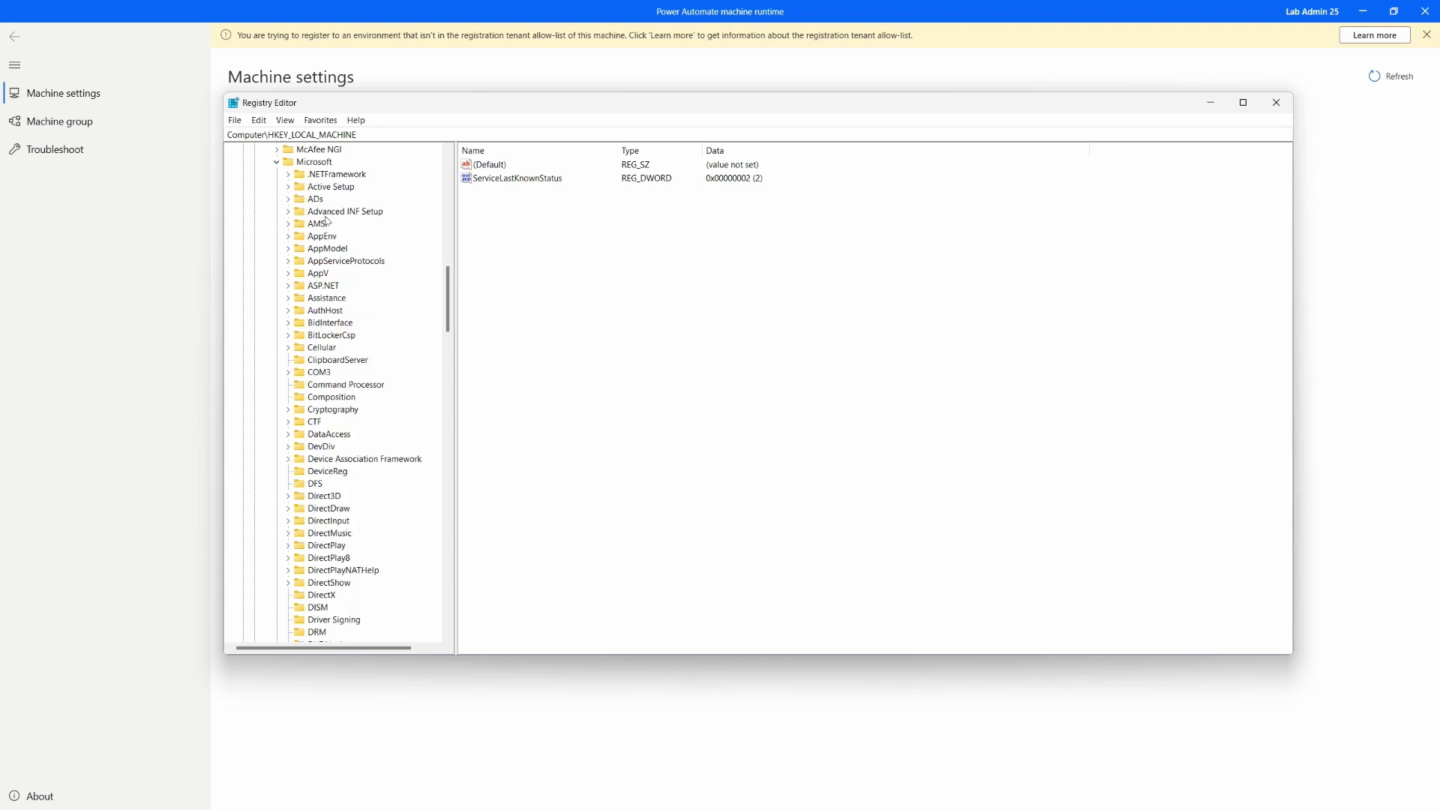
{"action": "scroll", "coordinate": [324, 268], "scroll_direction": "down", "scroll_amount": 14}
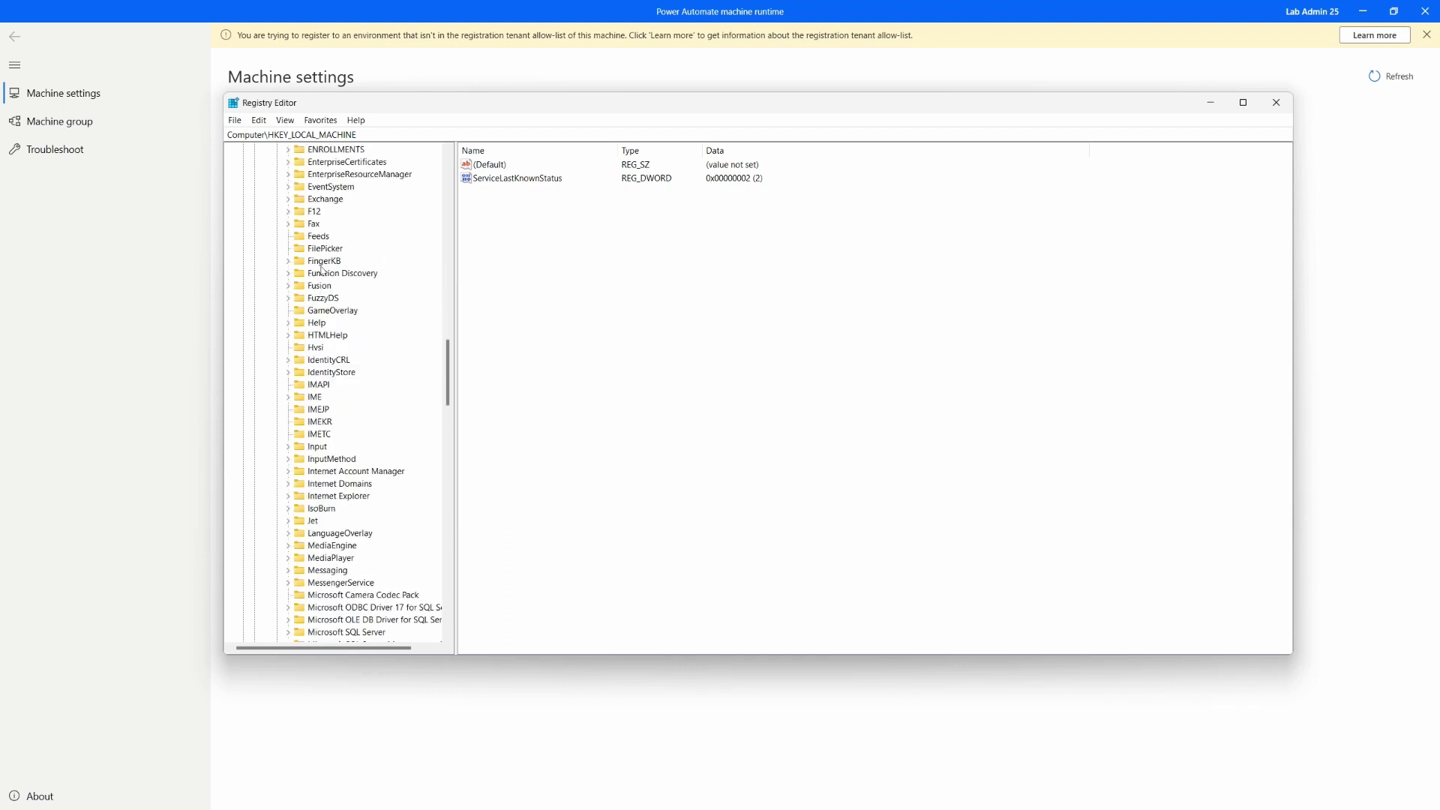
{"action": "scroll", "coordinate": [321, 272], "scroll_direction": "down", "scroll_amount": 18}
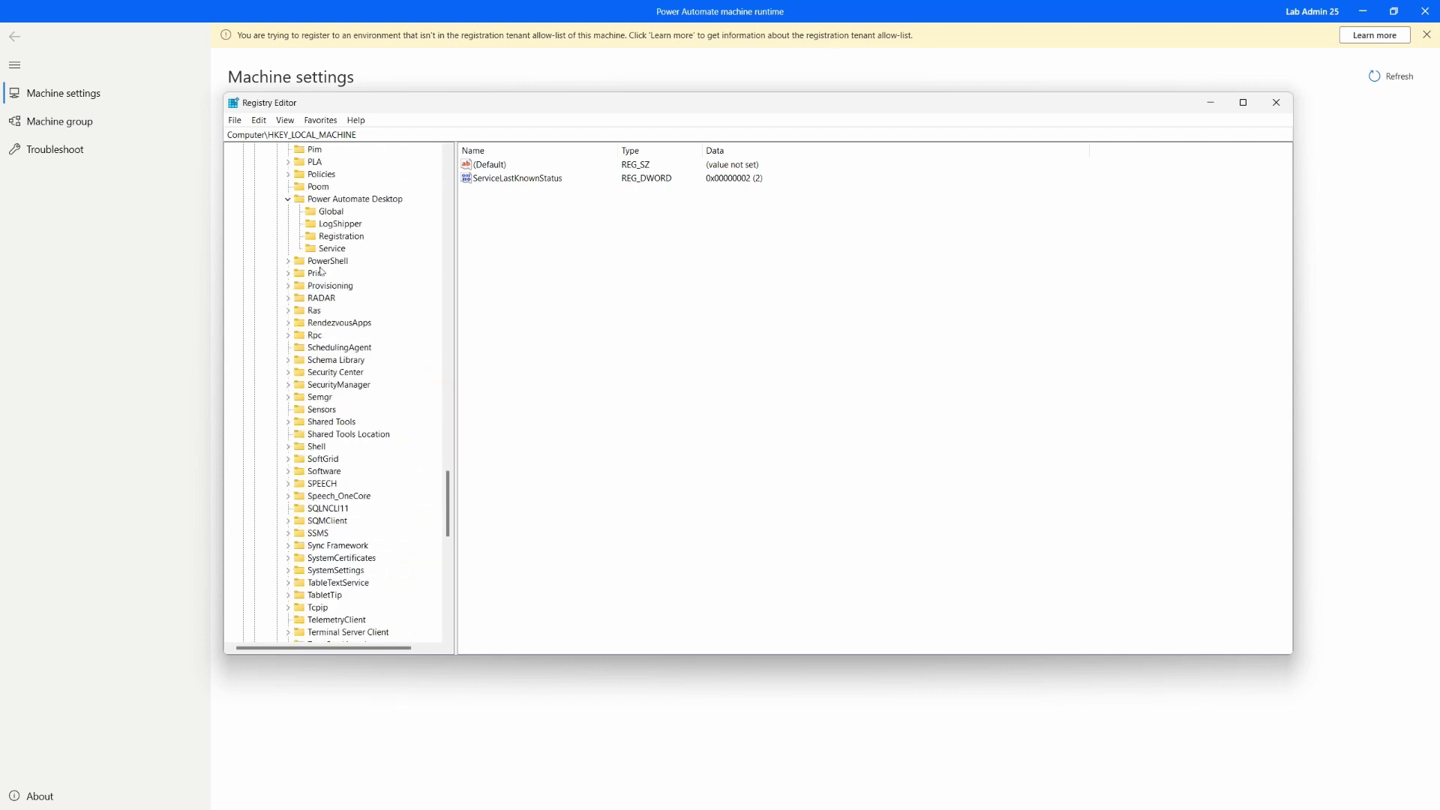
{"action": "left_click", "coordinate": [339, 201]}
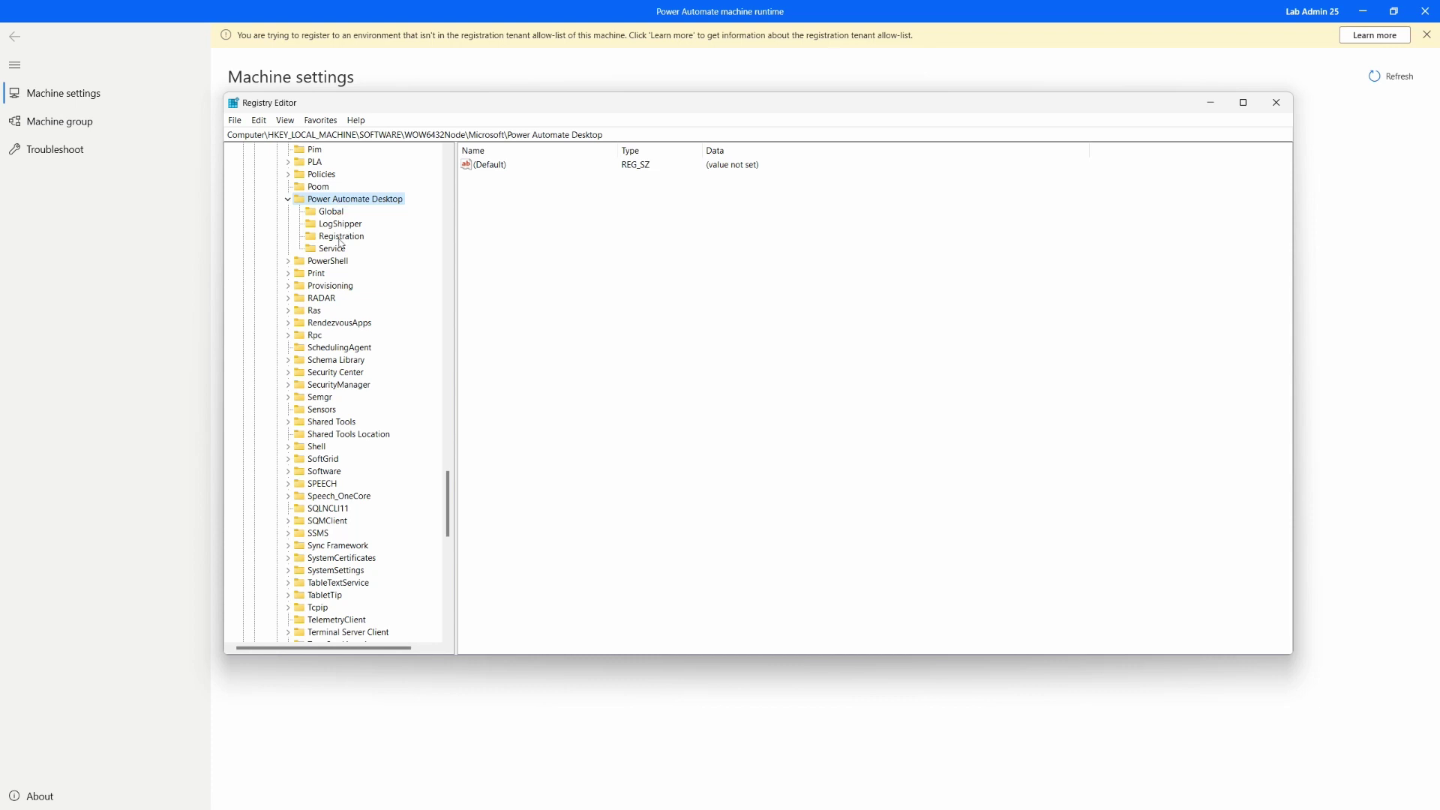
- Open the Registration key, select AllowedRegistrationTenants, and view the Edit > New String Value option
{"action": "left_click", "coordinate": [341, 238]}
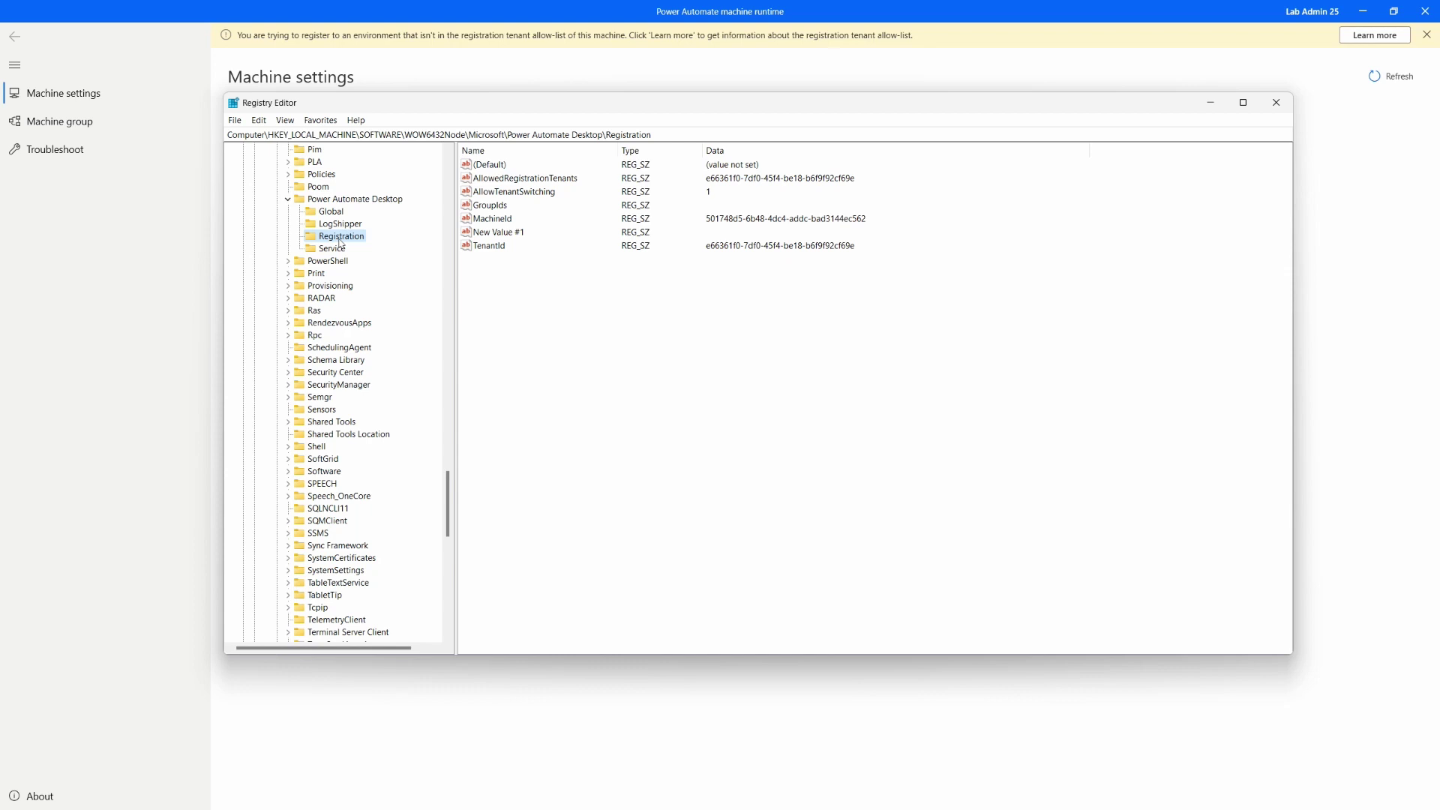
{"action": "left_click", "coordinate": [511, 180]}
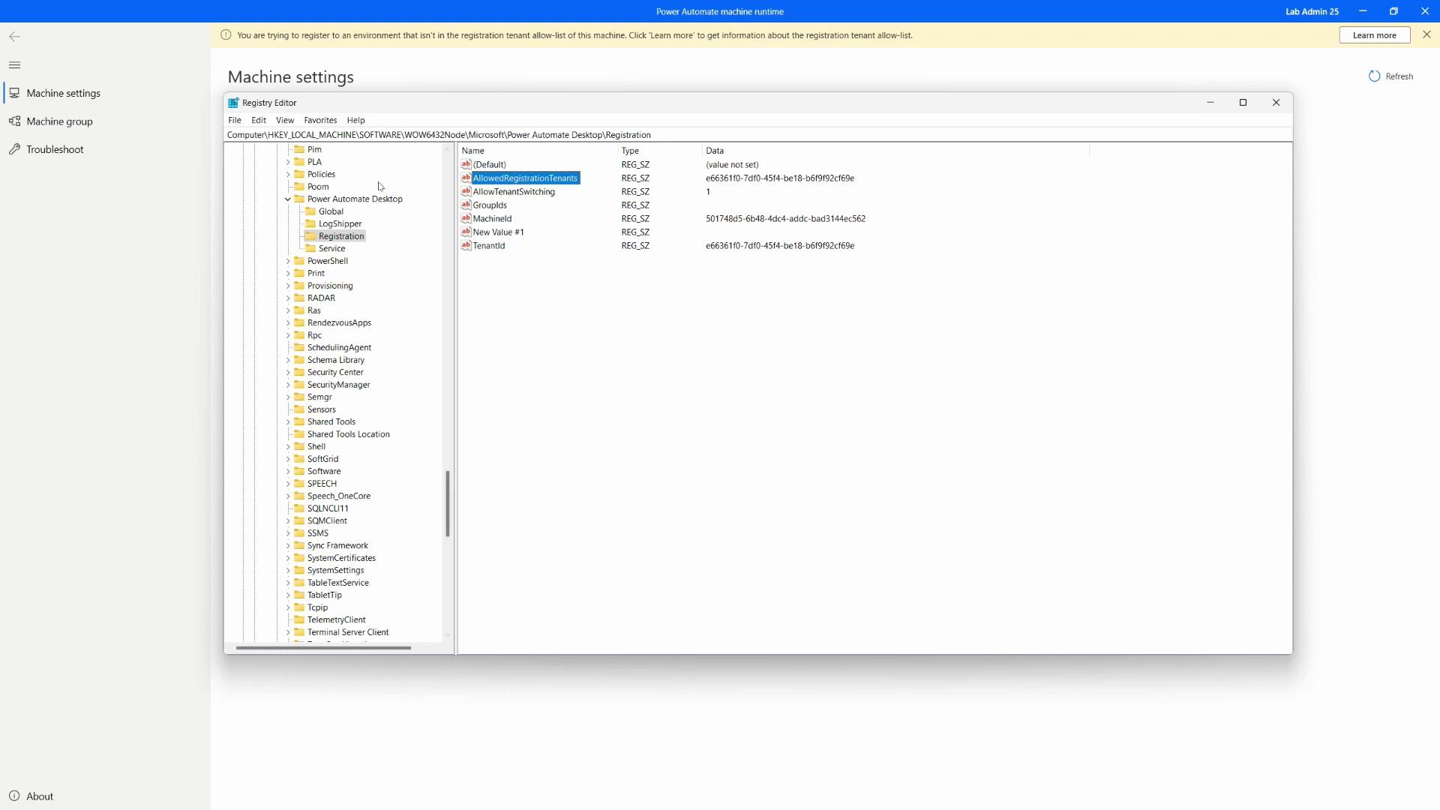
{"action": "left_click", "coordinate": [257, 125]}
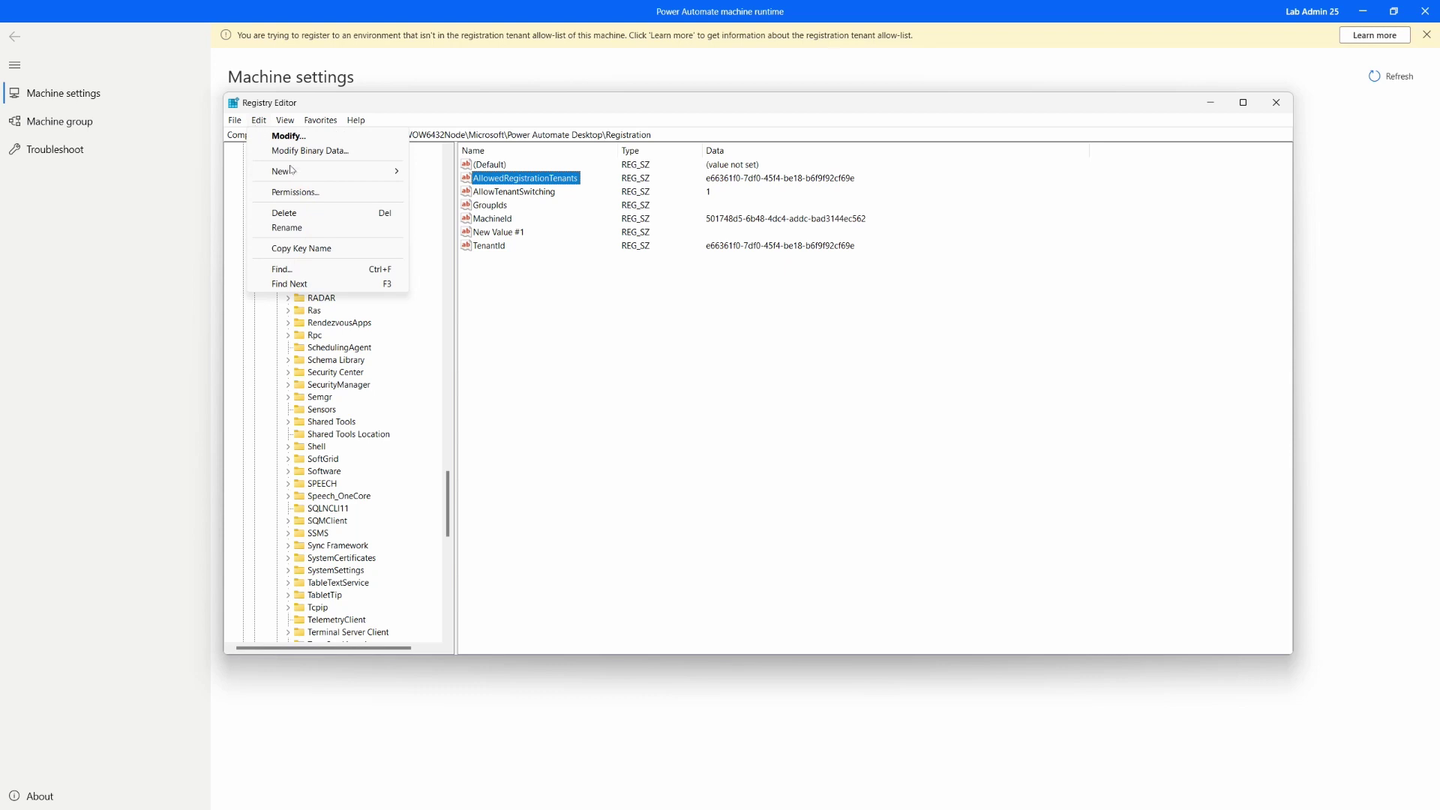
{"action": "mouse_move", "coordinate": [298, 181]}
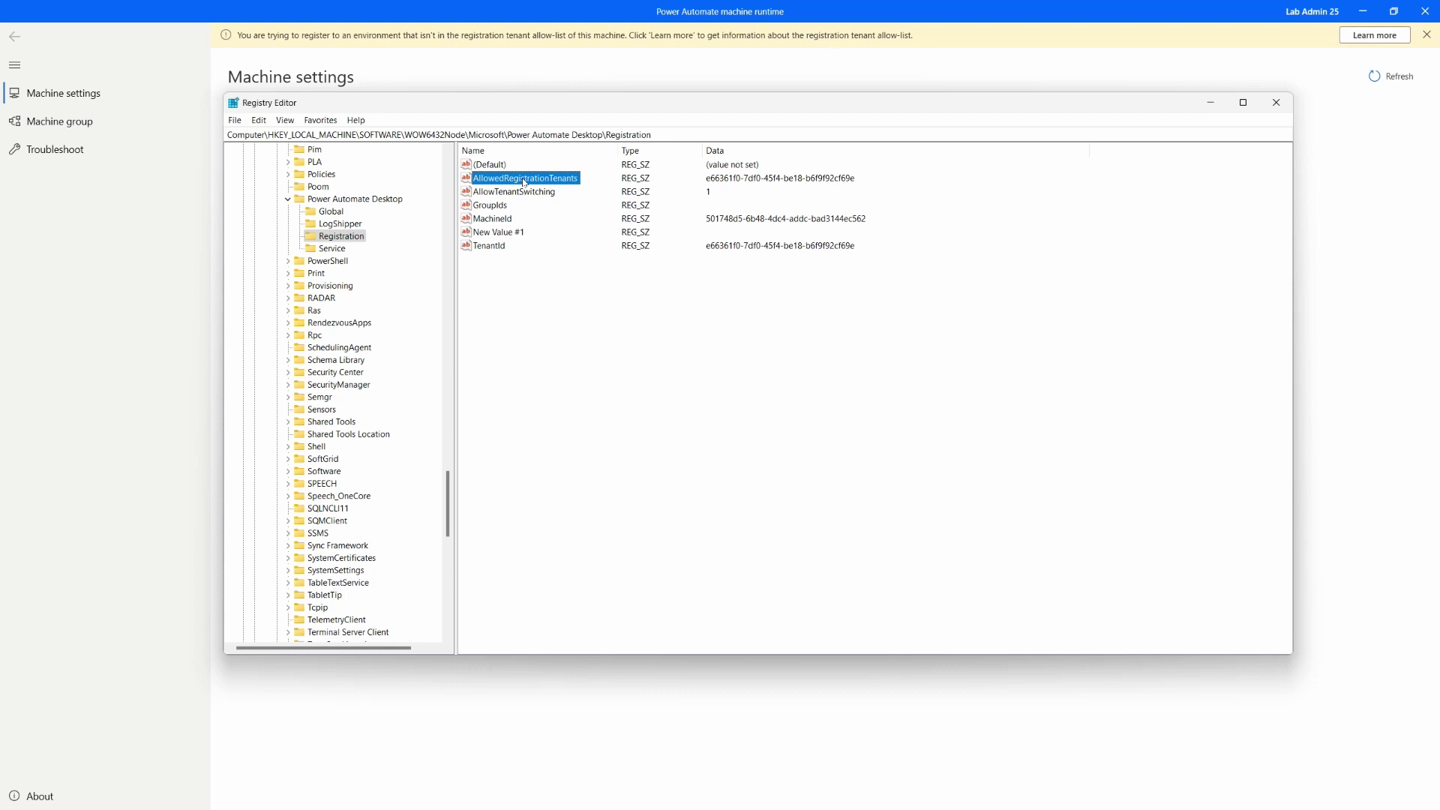
- Review the tenant ID stored in AllowedRegistrationTenants and close the editor without changes
{"action": "double_click", "coordinate": [525, 180]}
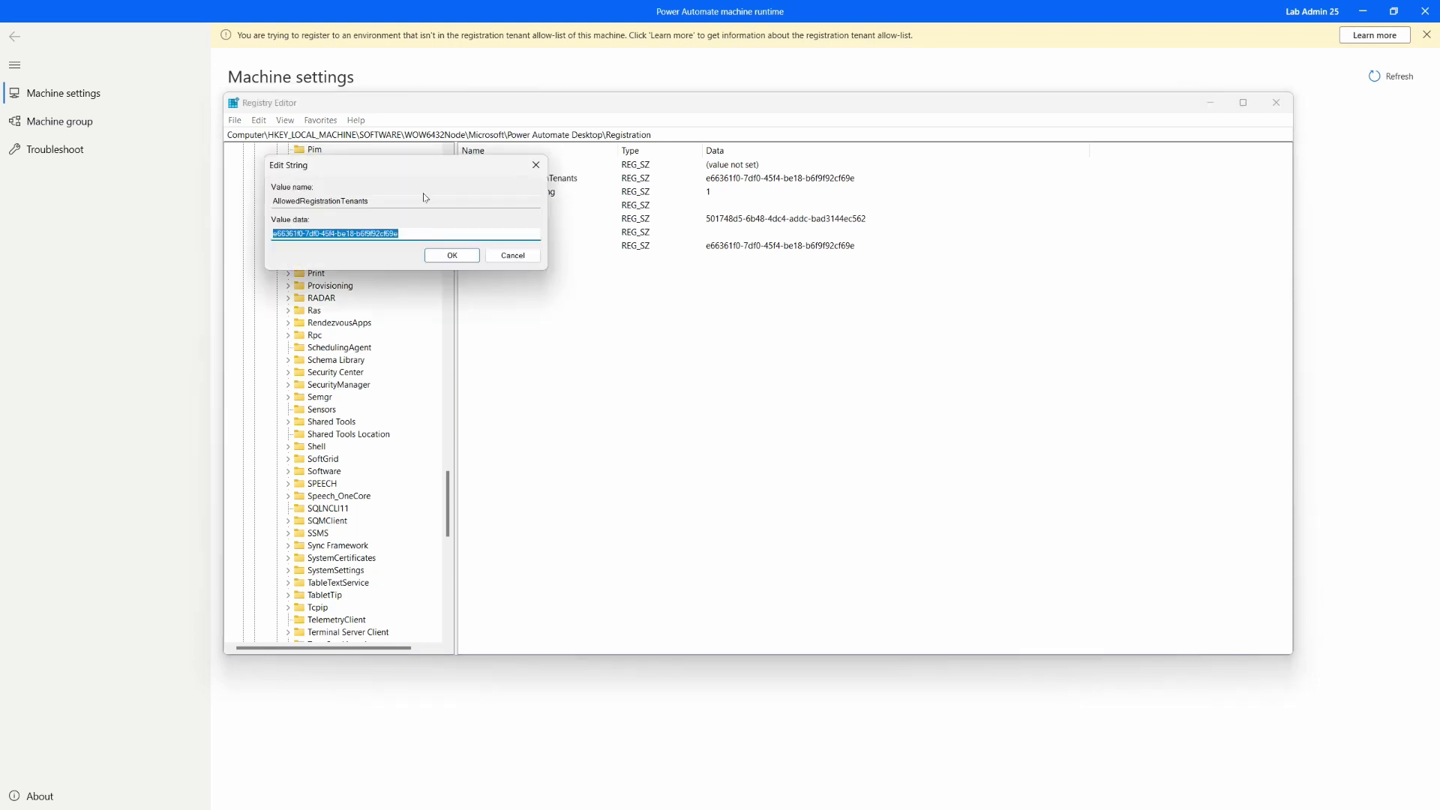
{"action": "left_click", "coordinate": [469, 258]}
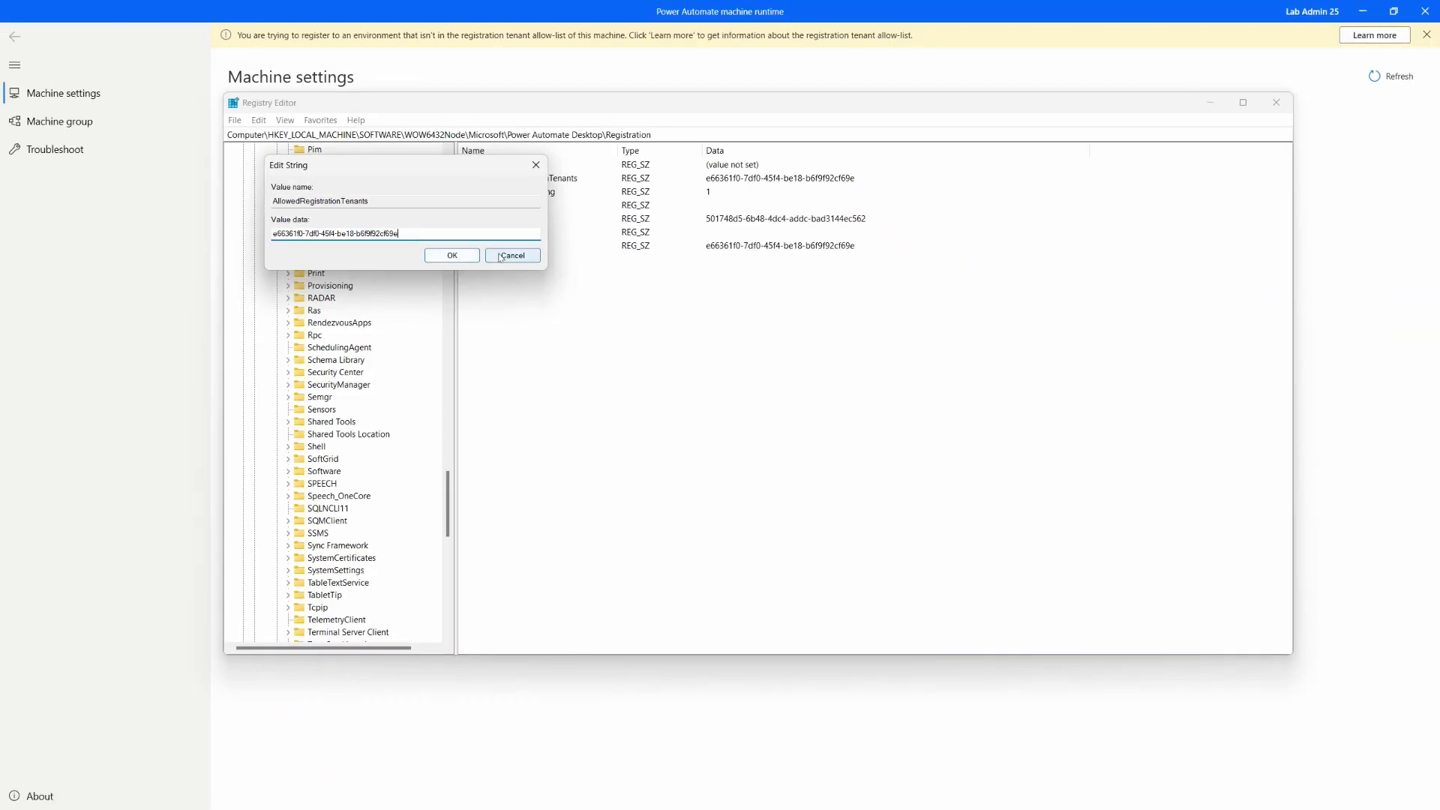
{"action": "left_click", "coordinate": [501, 255]}
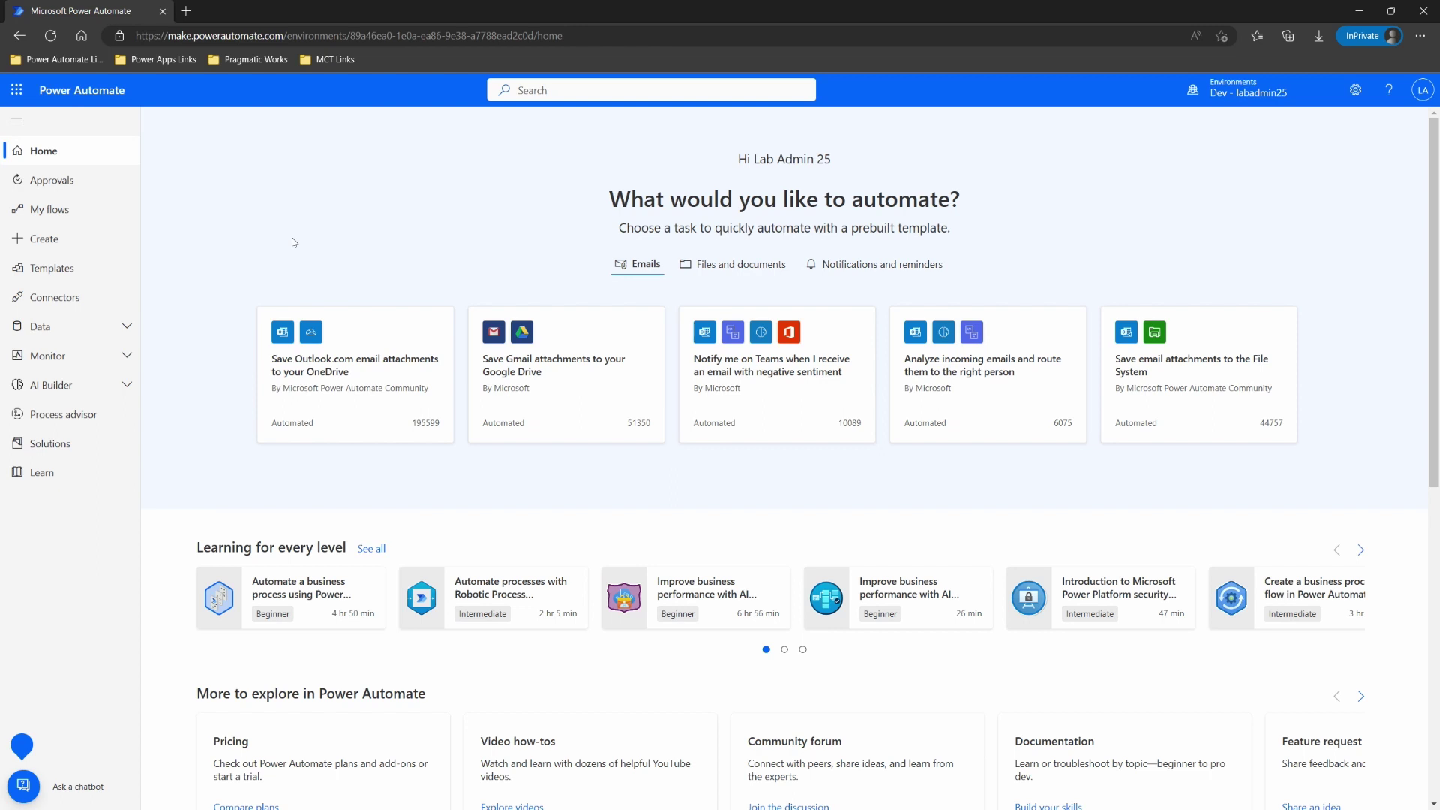
- Open the Power Automate session details with Ctrl+Alt+A
{"action": "key", "text": "ctrl+alt+a"}
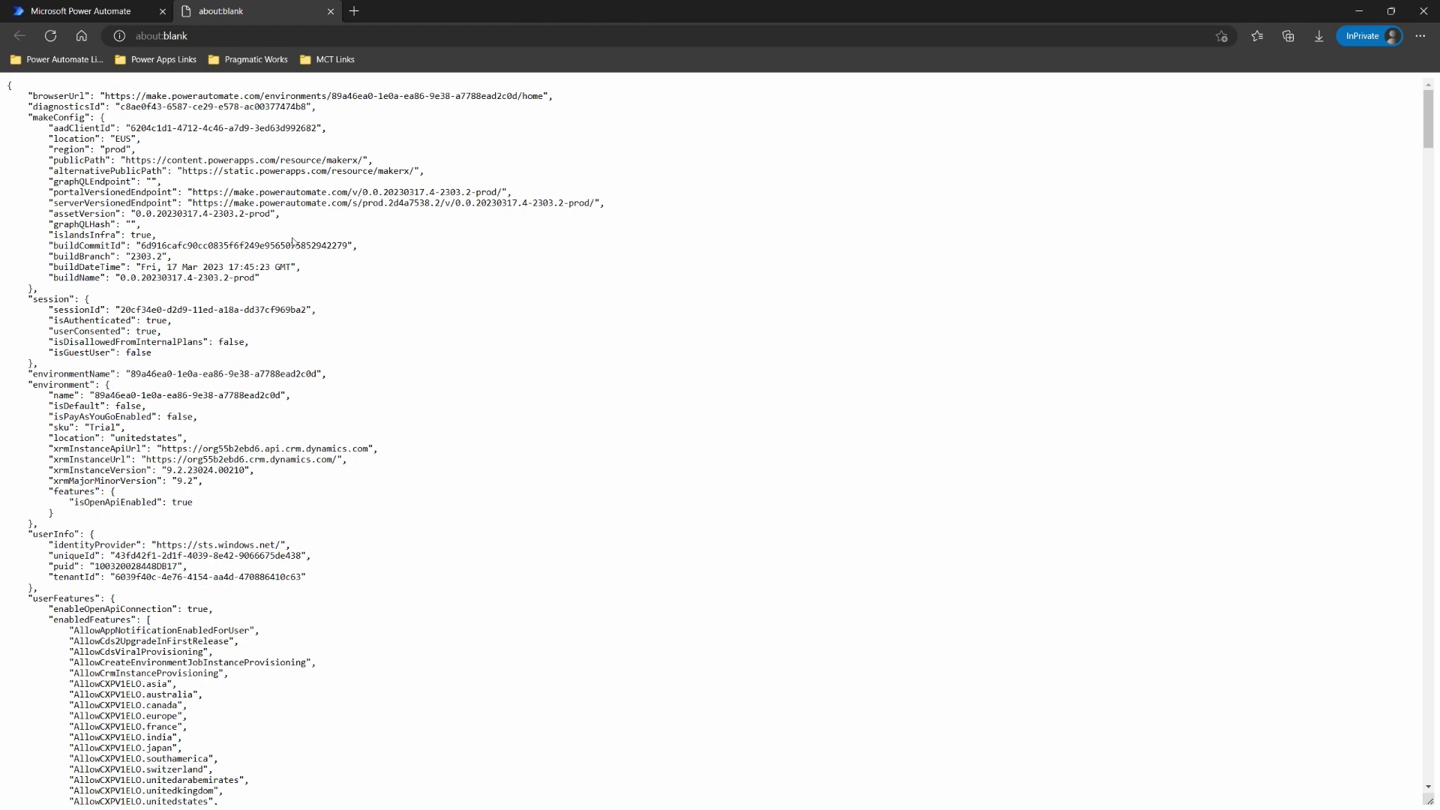
{"action": "scroll", "coordinate": [292, 242], "scroll_direction": "down", "scroll_amount": 10}
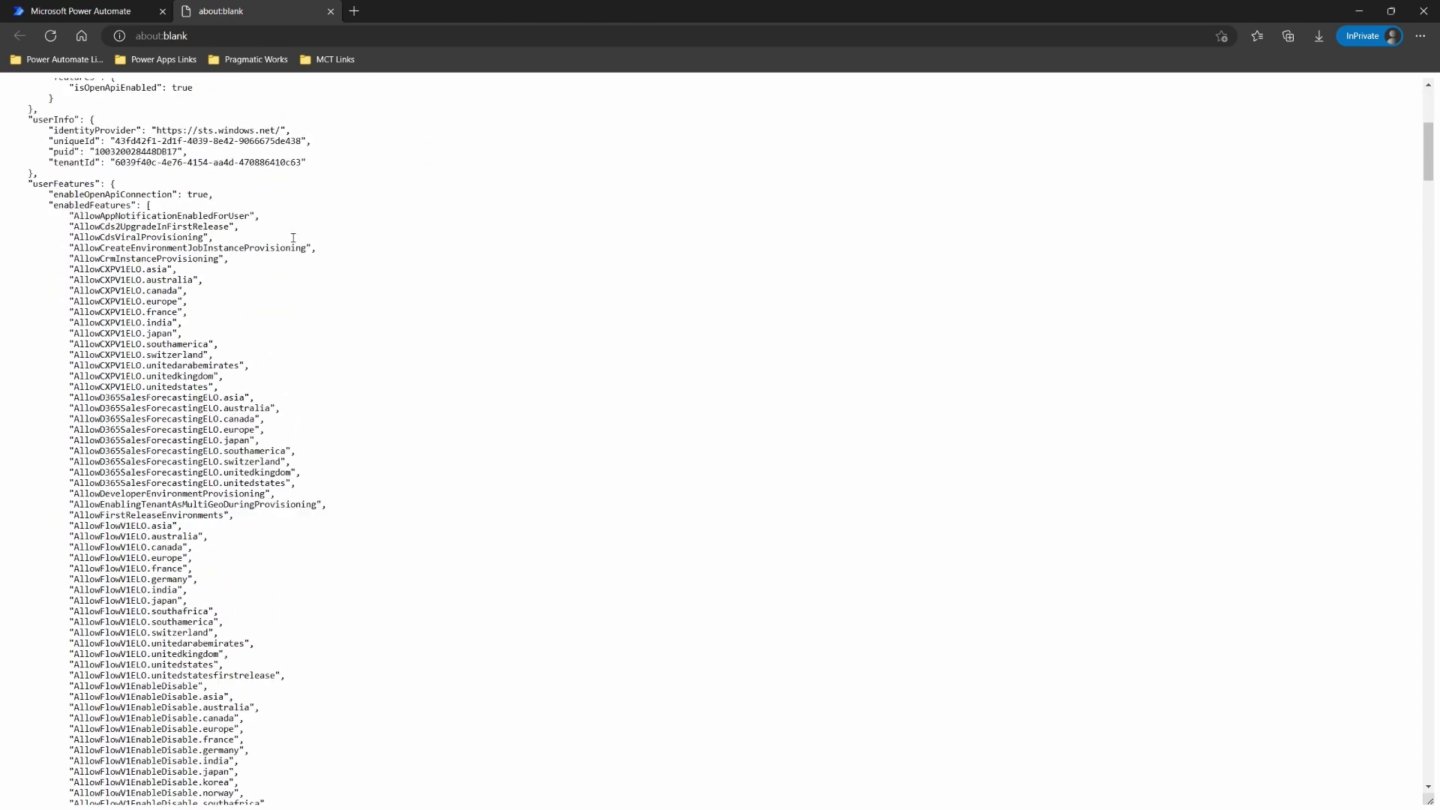
{"action": "scroll", "coordinate": [293, 238], "scroll_direction": "up", "scroll_amount": 10}
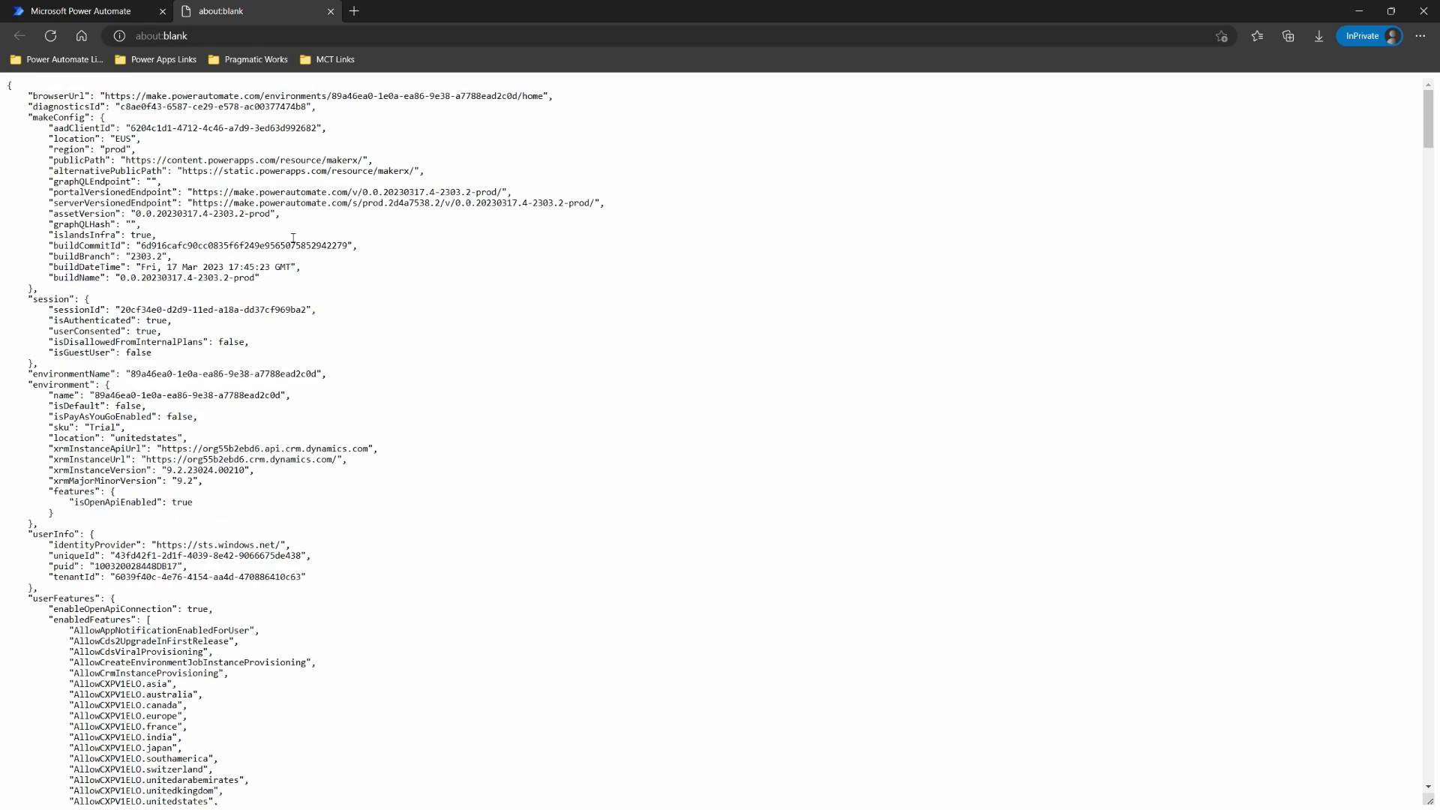
- Search the session details for 'userinfo' and highlight the tenantId line
{"action": "key", "text": "ctrl+f"}
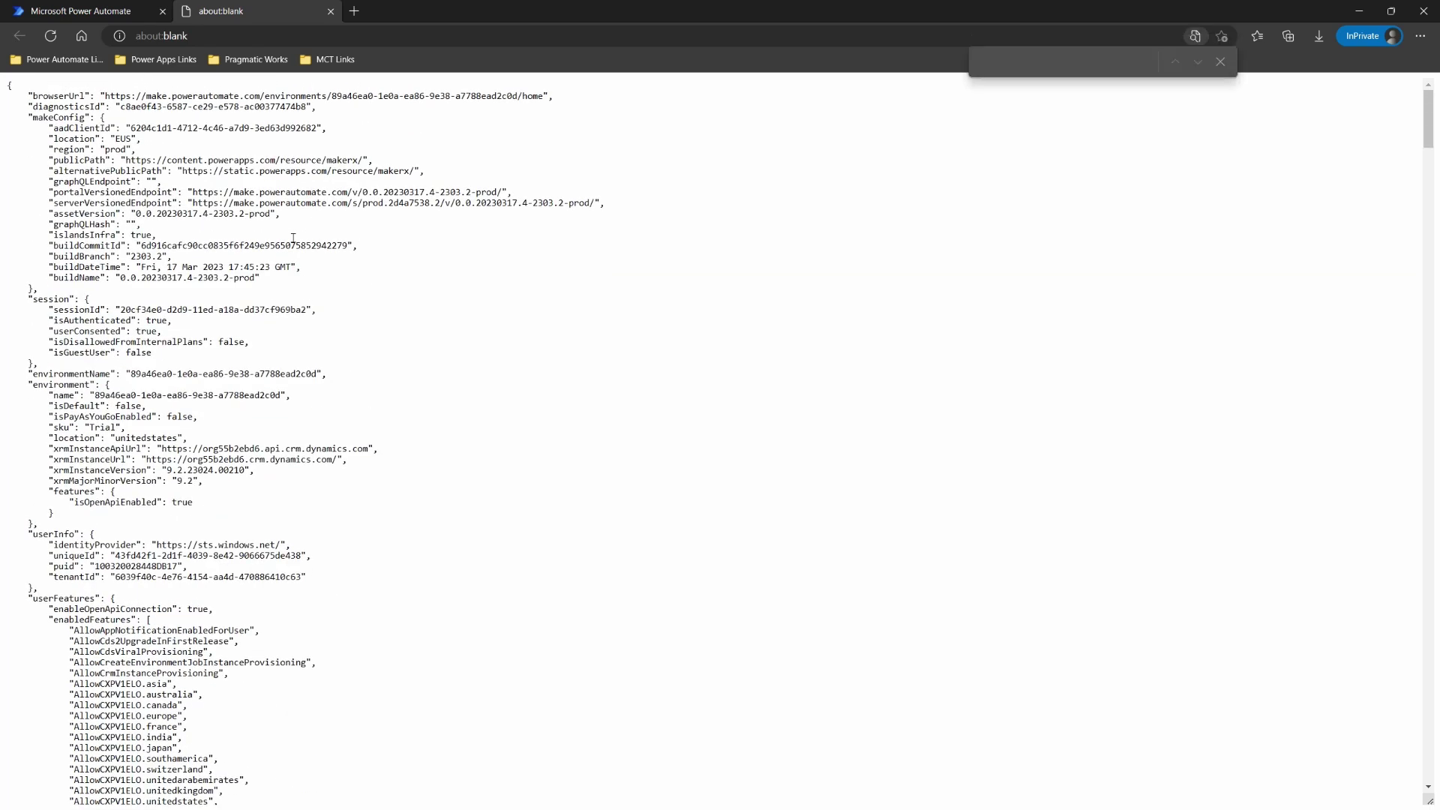
{"action": "type", "text": "userinfo"}
{"action": "scroll", "coordinate": [321, 400], "scroll_direction": "down", "scroll_amount": 3}
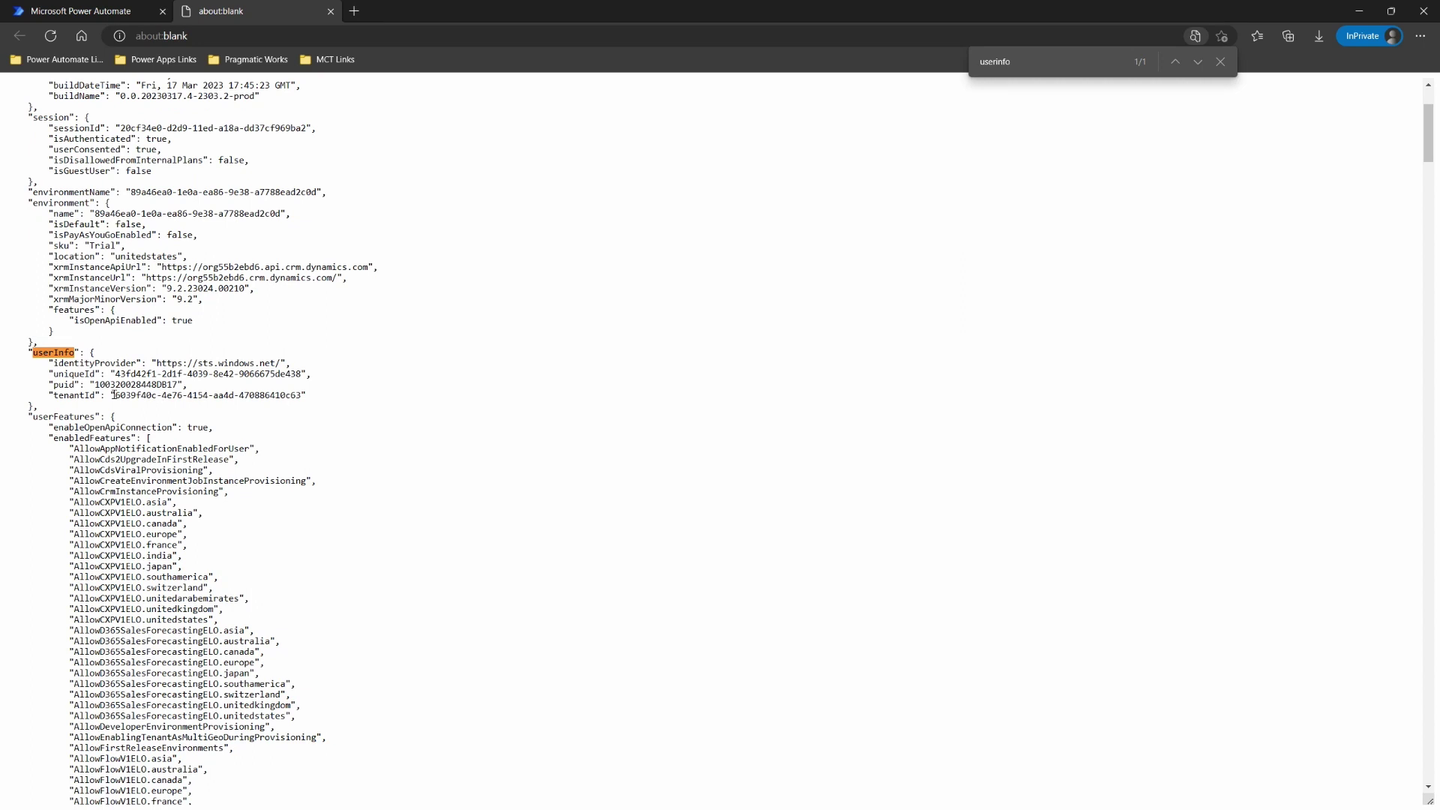
{"action": "left_click", "coordinate": [114, 396]}
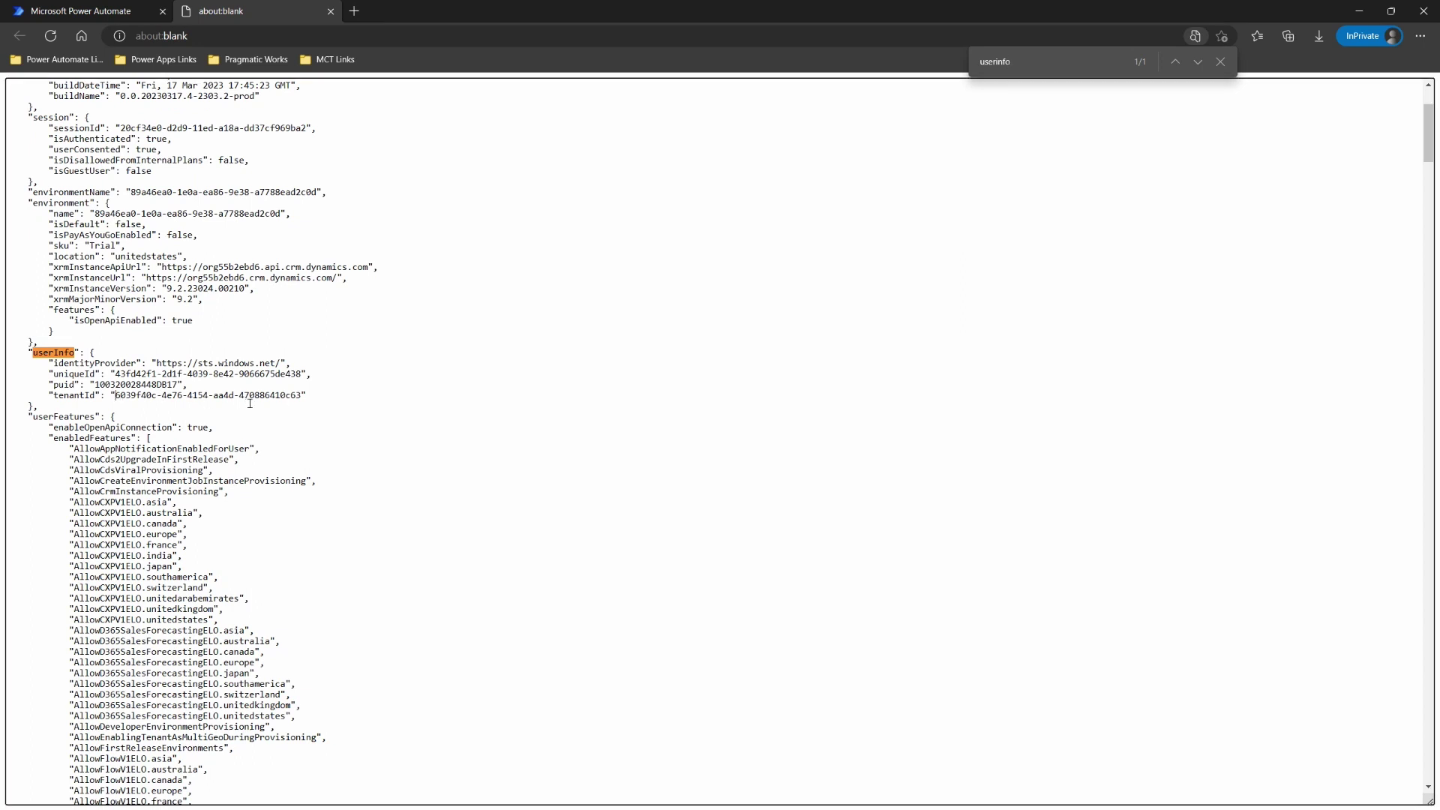
{"action": "left_click_drag", "start_coordinate": [211, 421], "coordinate": [595, 426]}
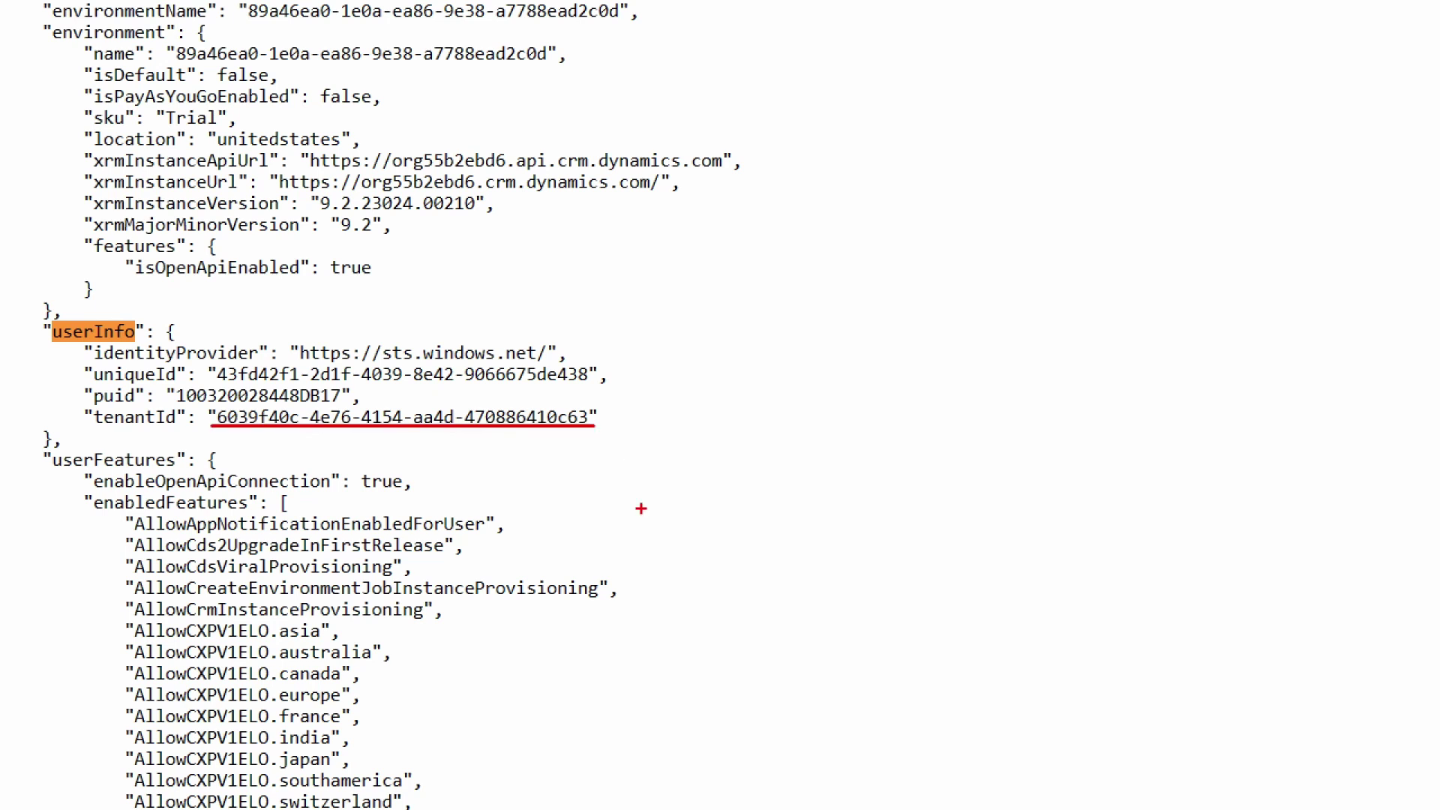
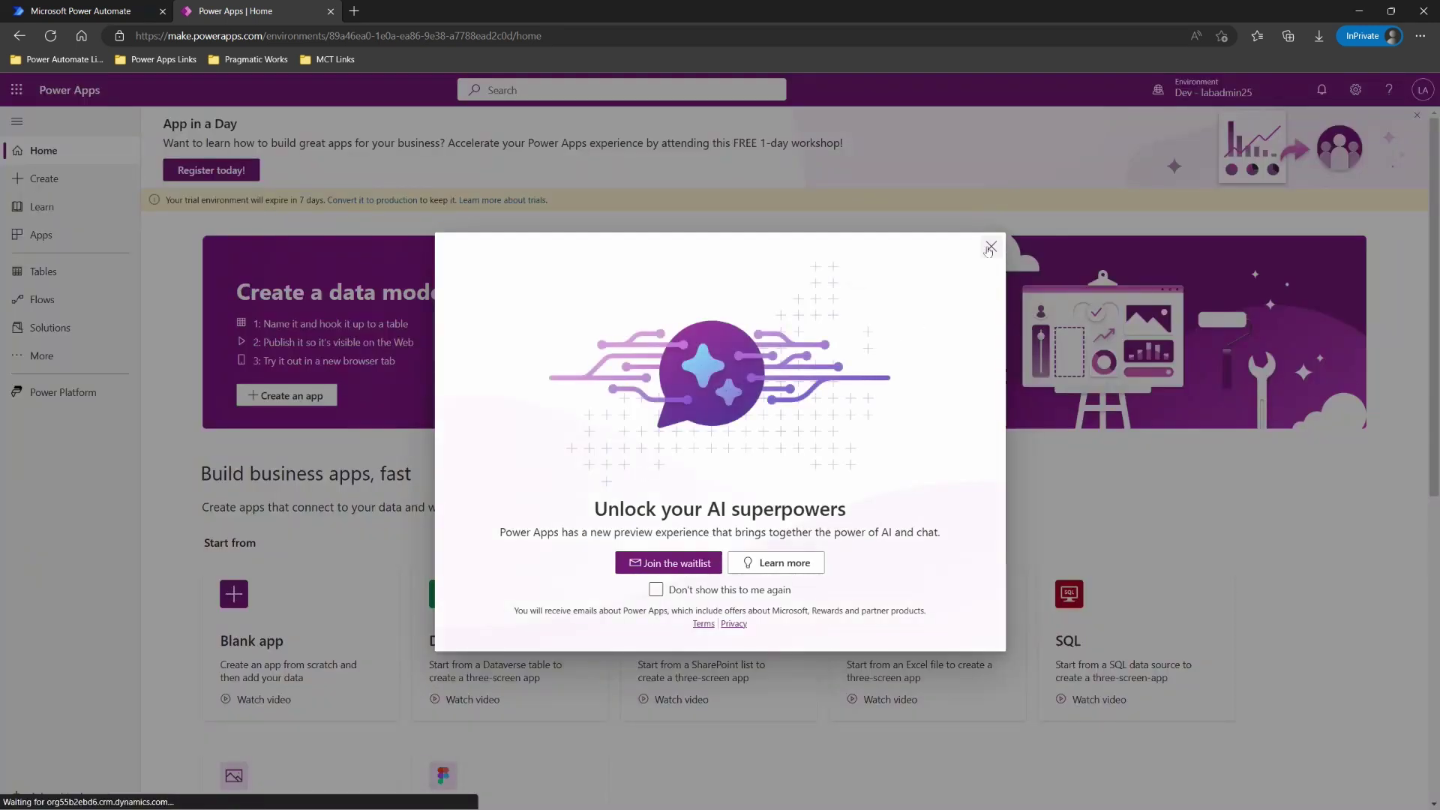
- Copy the Tenant ID from the Power Apps session details, then minimize the browser
{"action": "left_click", "coordinate": [990, 245]}
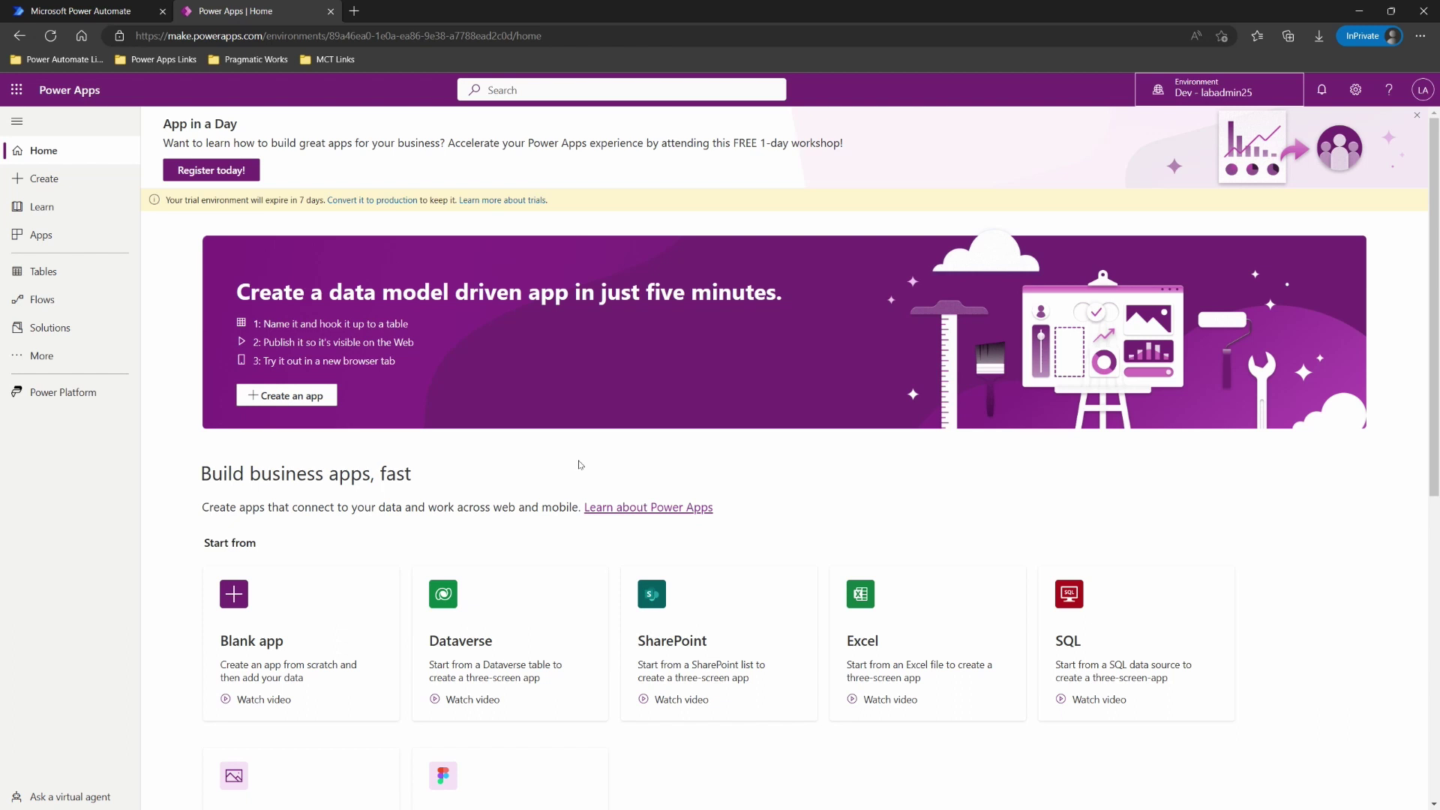
{"action": "key", "text": "ctrl+alt+a"}
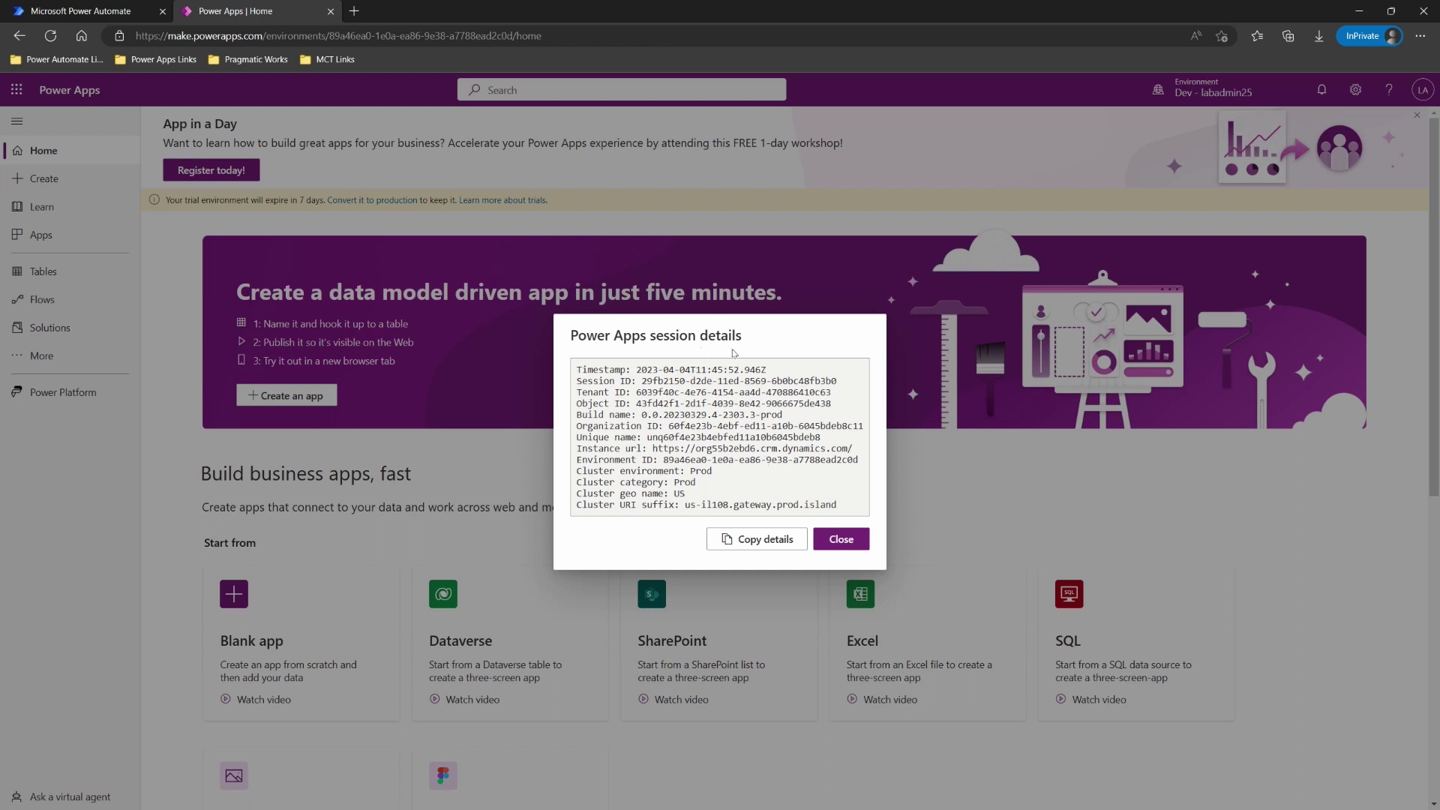
{"action": "left_click_drag", "start_coordinate": [636, 393], "coordinate": [832, 392]}
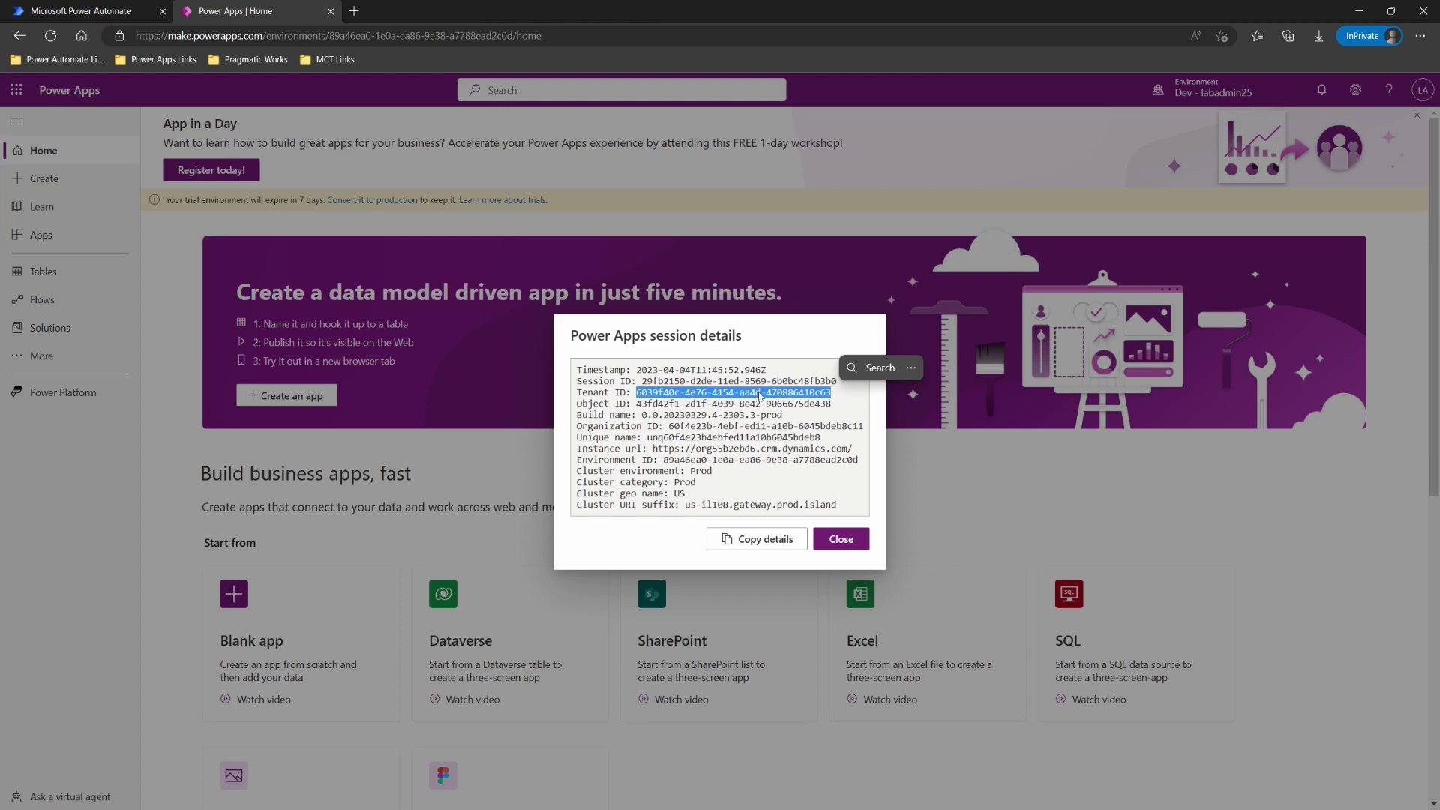
{"action": "right_click", "coordinate": [799, 394]}
{"action": "left_click", "coordinate": [862, 415]}
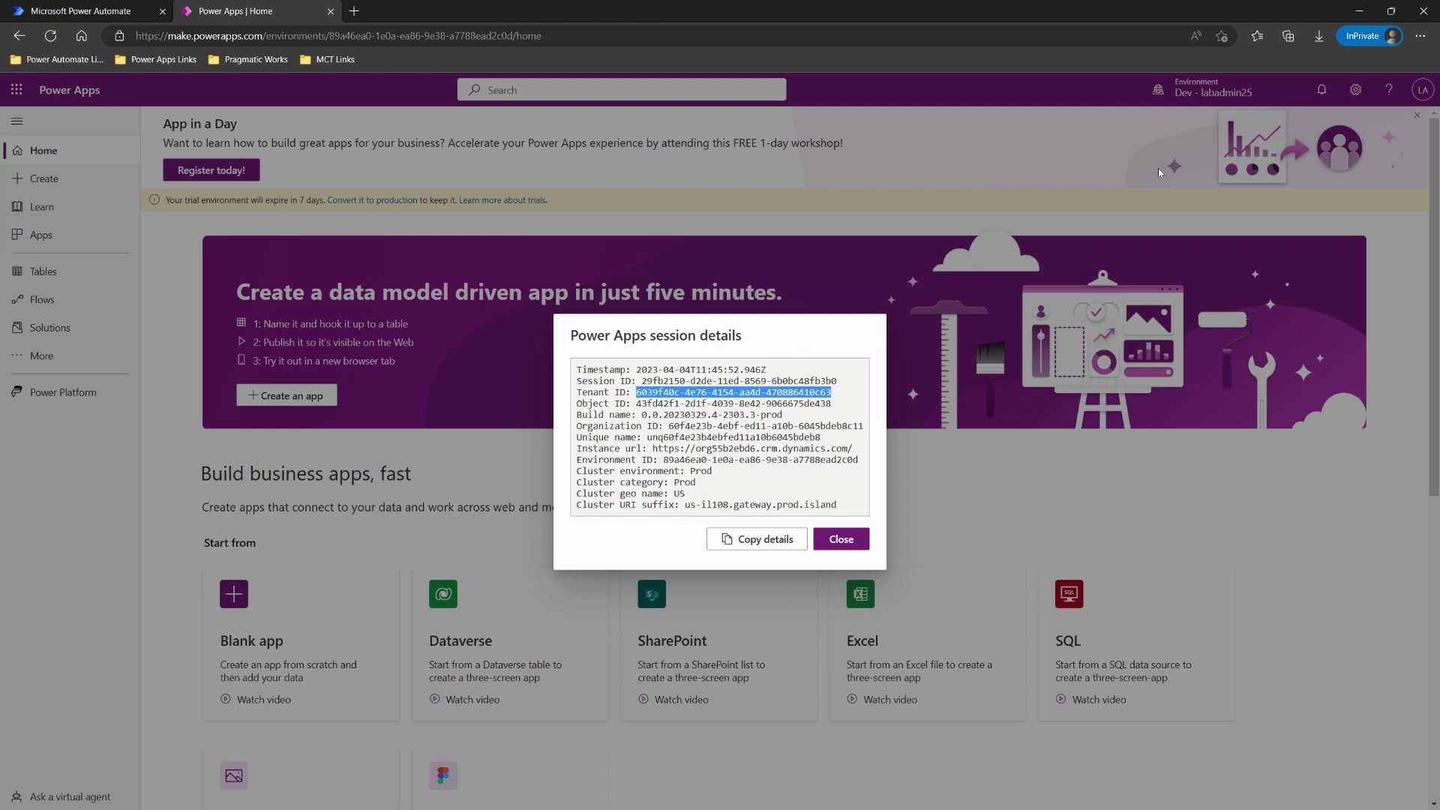
{"action": "left_click", "coordinate": [1358, 10]}
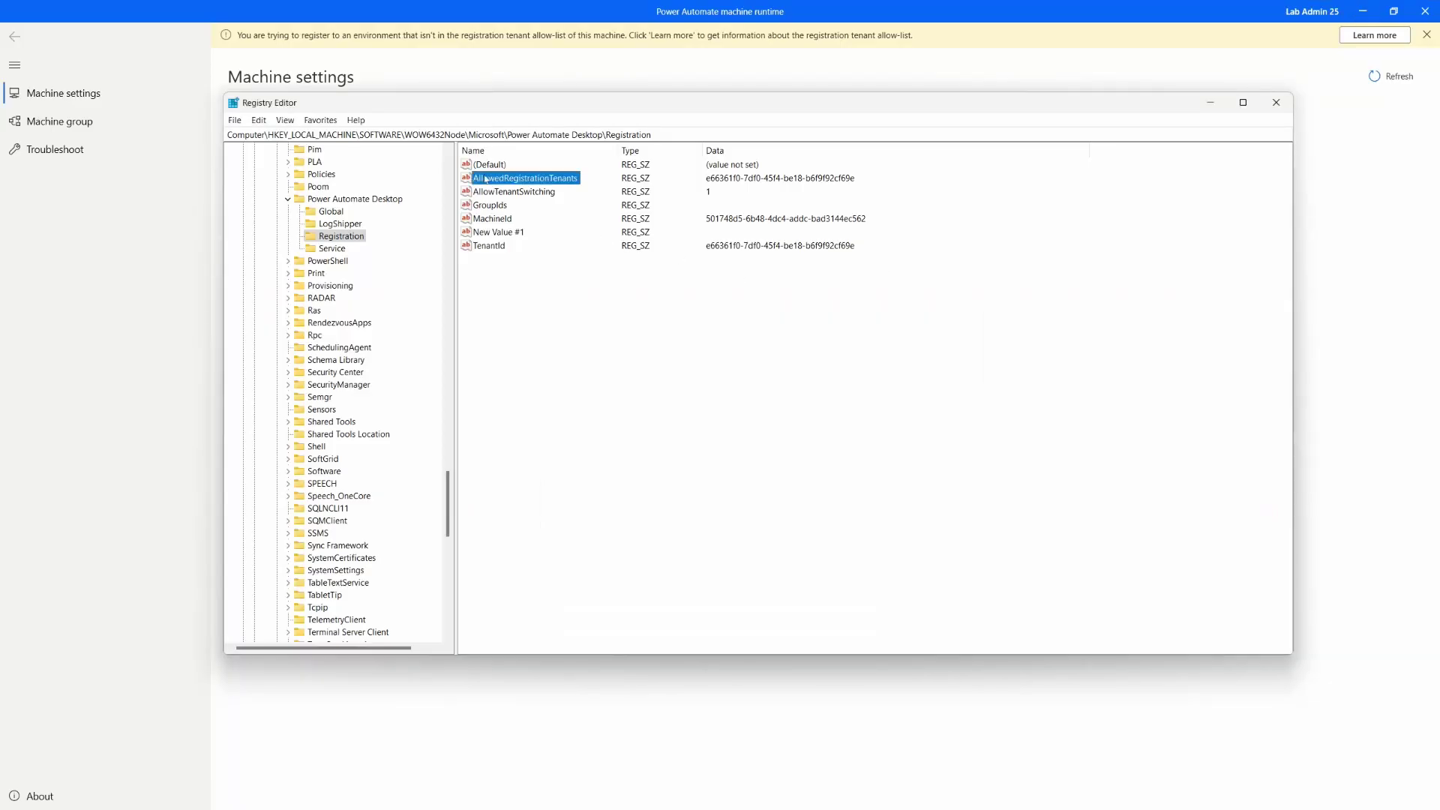
- Paste the copied Tenant ID after a comma in AllowedRegistrationTenants and save the value
{"action": "double_click", "coordinate": [535, 183]}
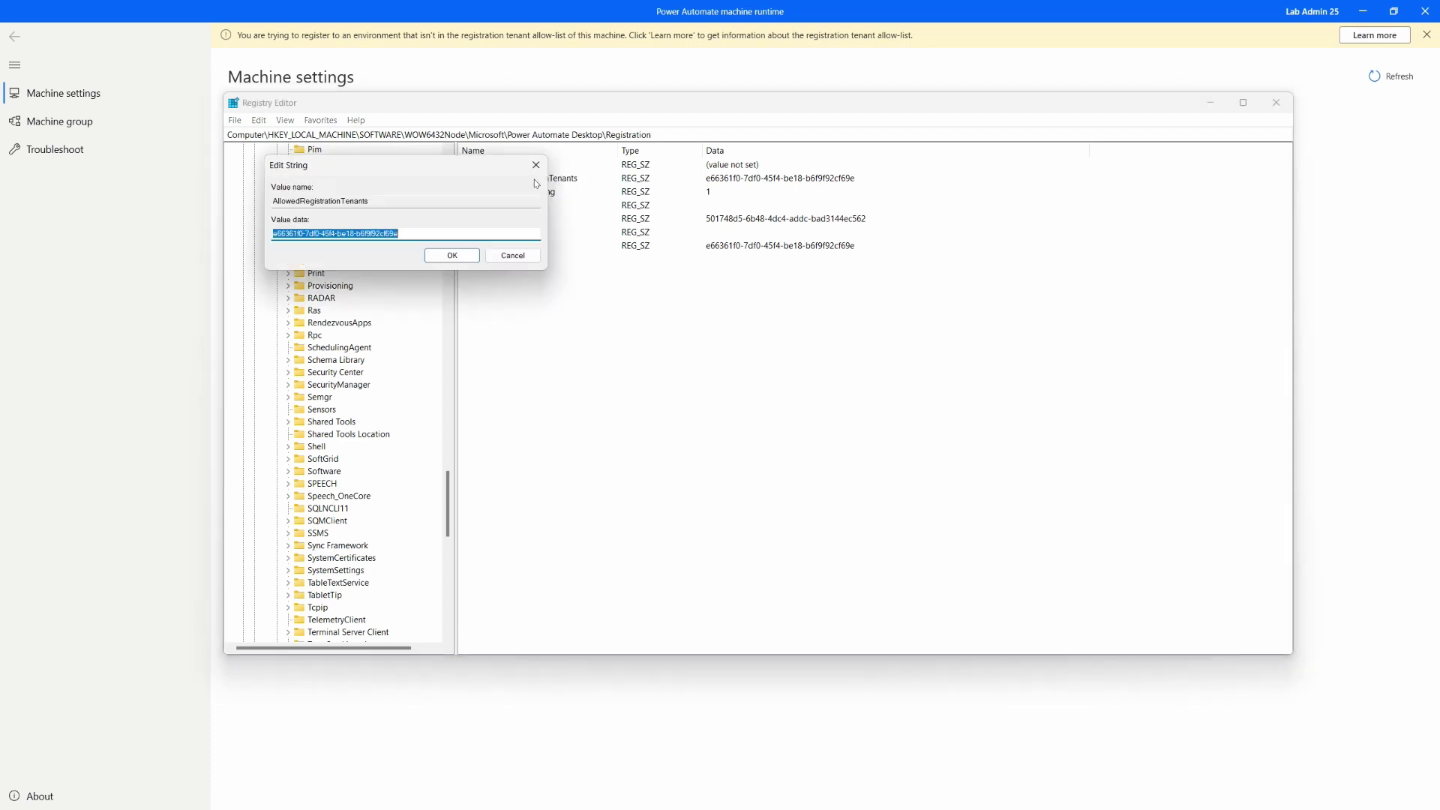
{"action": "left_click", "coordinate": [452, 234]}
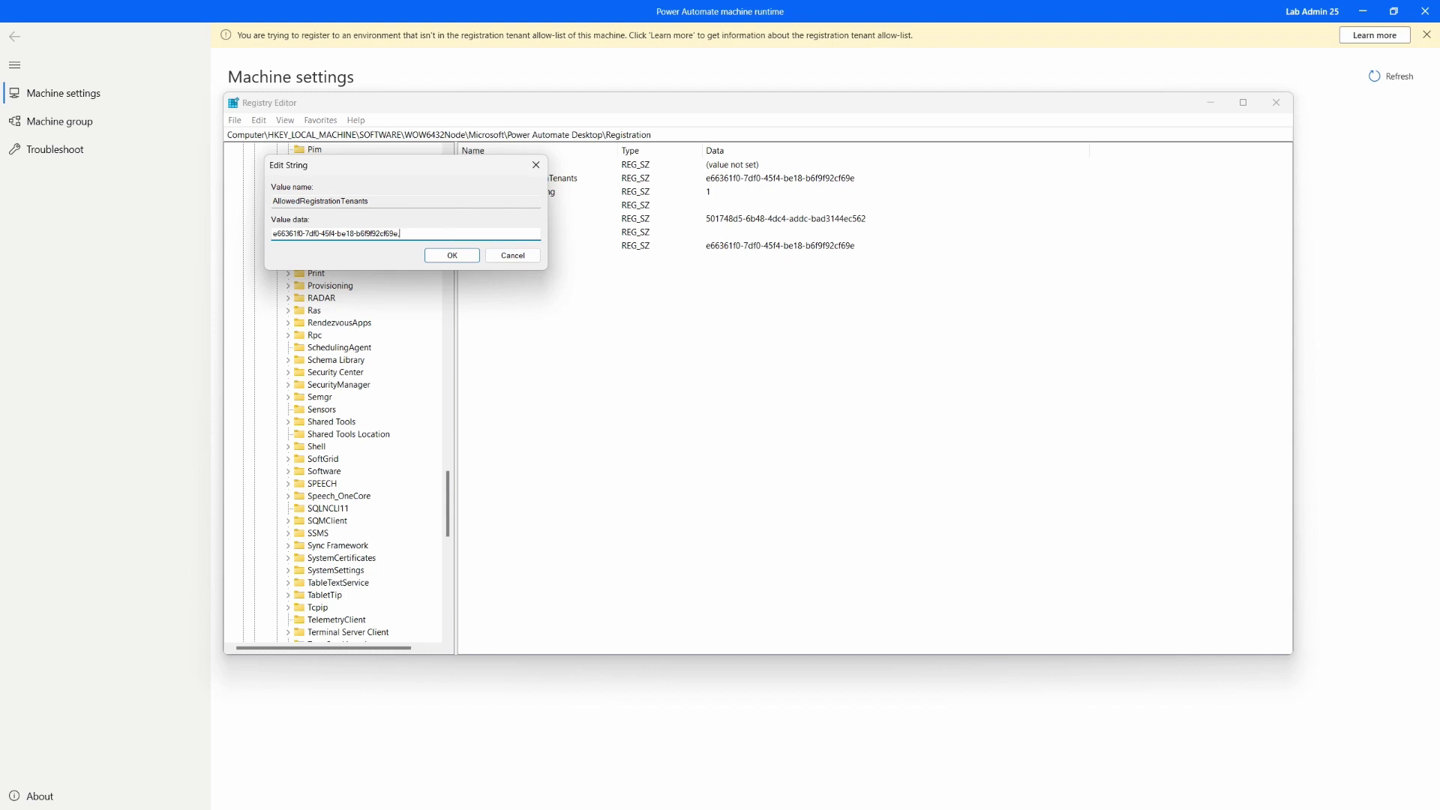
{"action": "right_click", "coordinate": [424, 232]}
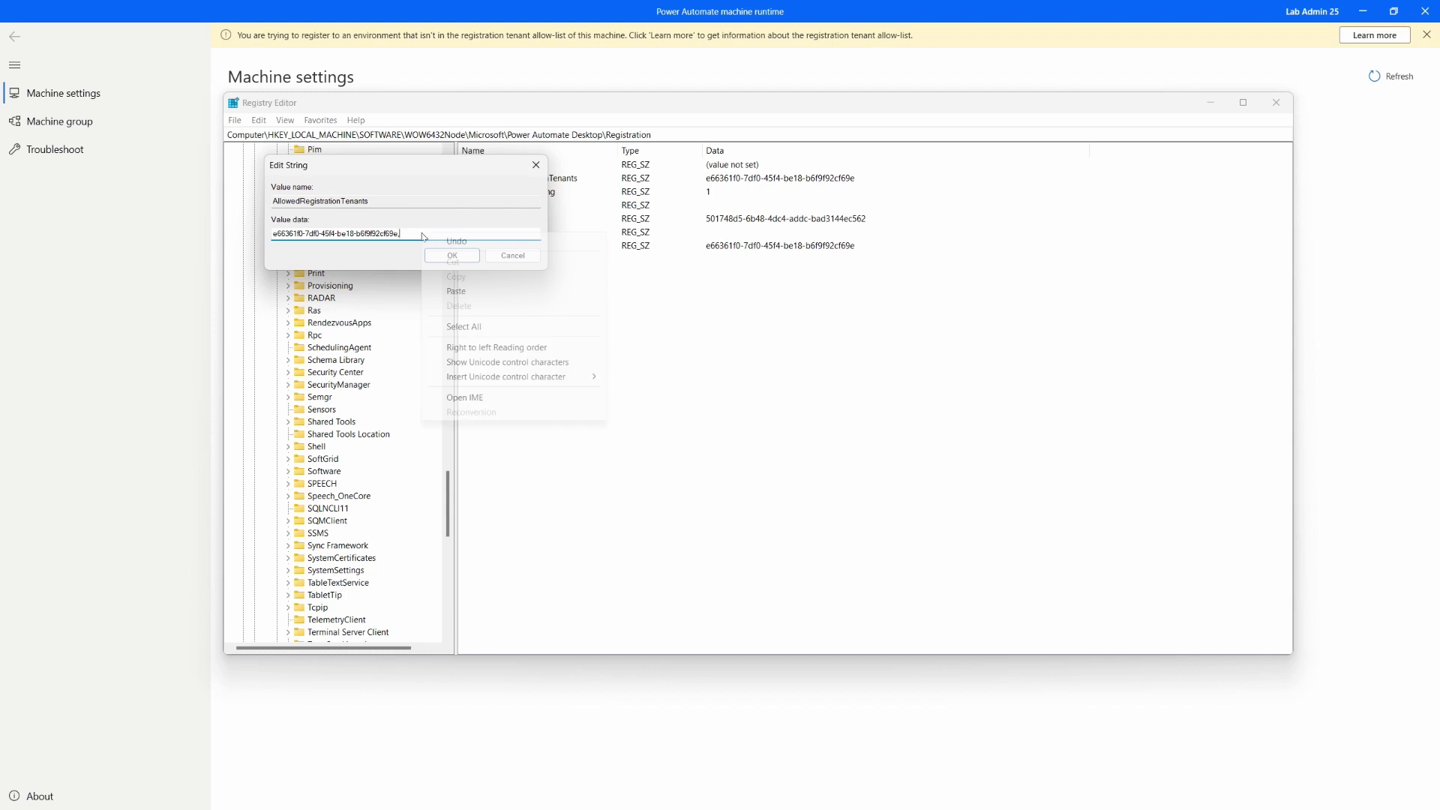
{"action": "left_click", "coordinate": [456, 291]}
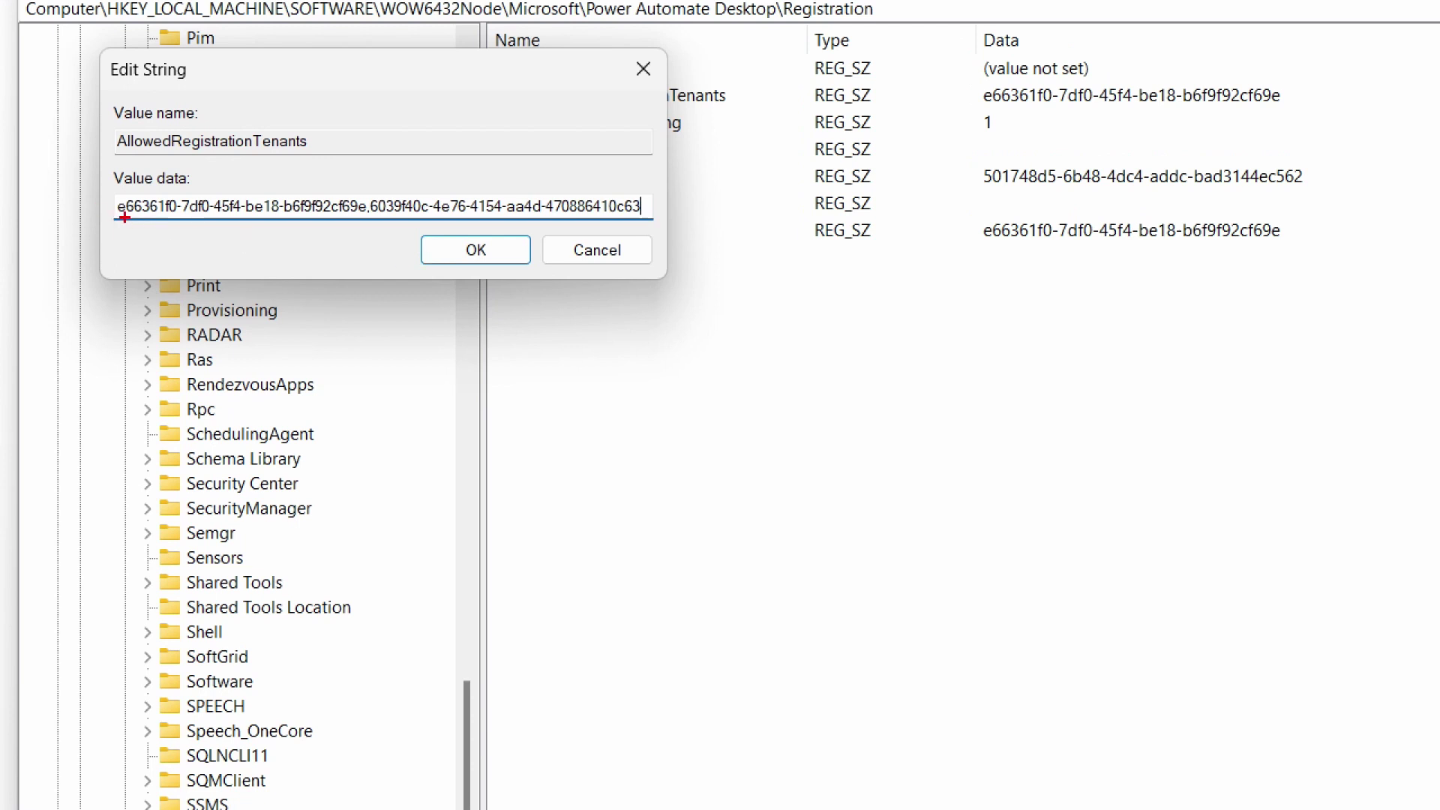
{"action": "left_click_drag", "start_coordinate": [118, 217], "coordinate": [645, 221]}
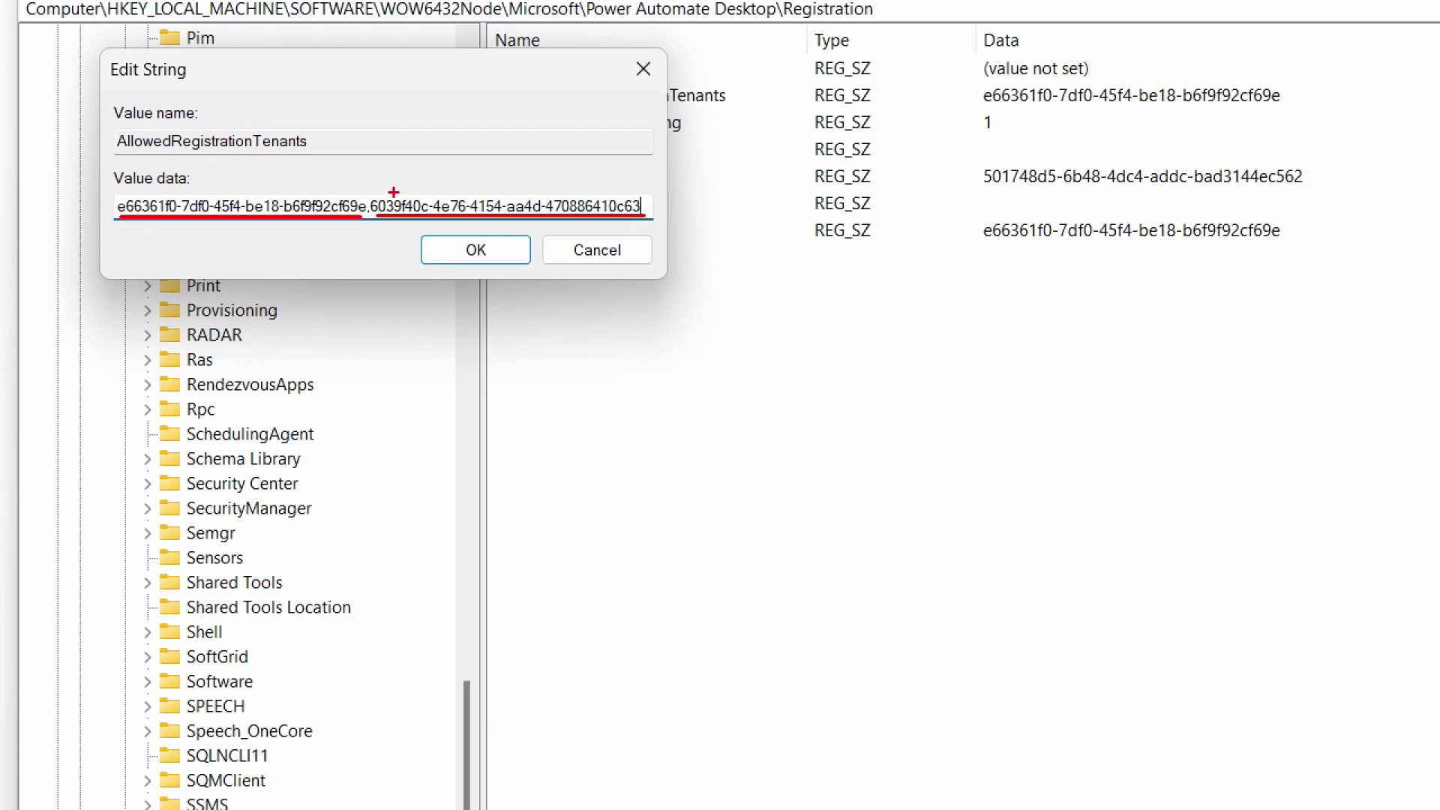
{"action": "left_click_drag", "start_coordinate": [367, 204], "coordinate": [388, 120]}
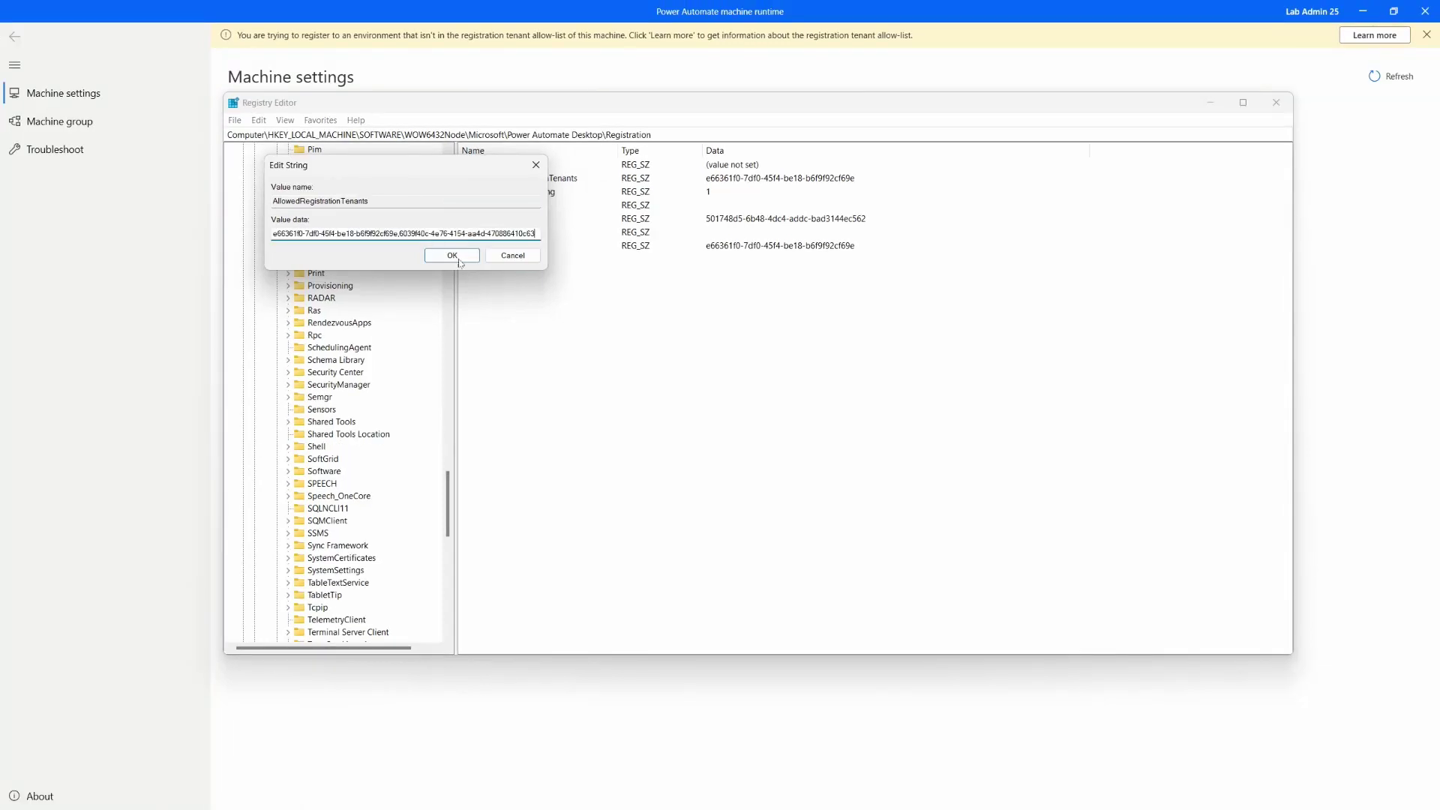
{"action": "left_click", "coordinate": [480, 255]}
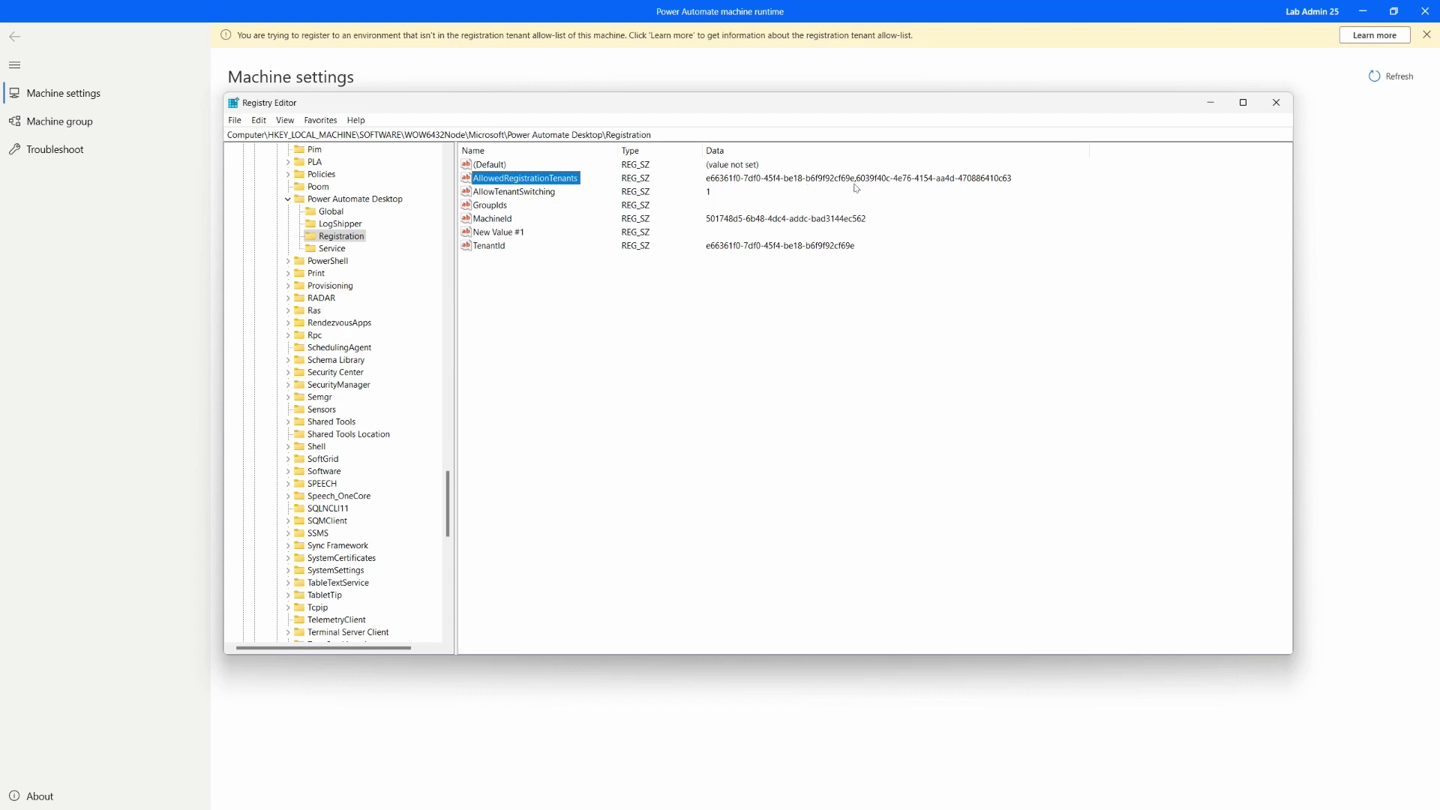
- Close Registry Editor and register the machine to the Dev - labadmin25 environment
{"action": "left_click", "coordinate": [1276, 103]}
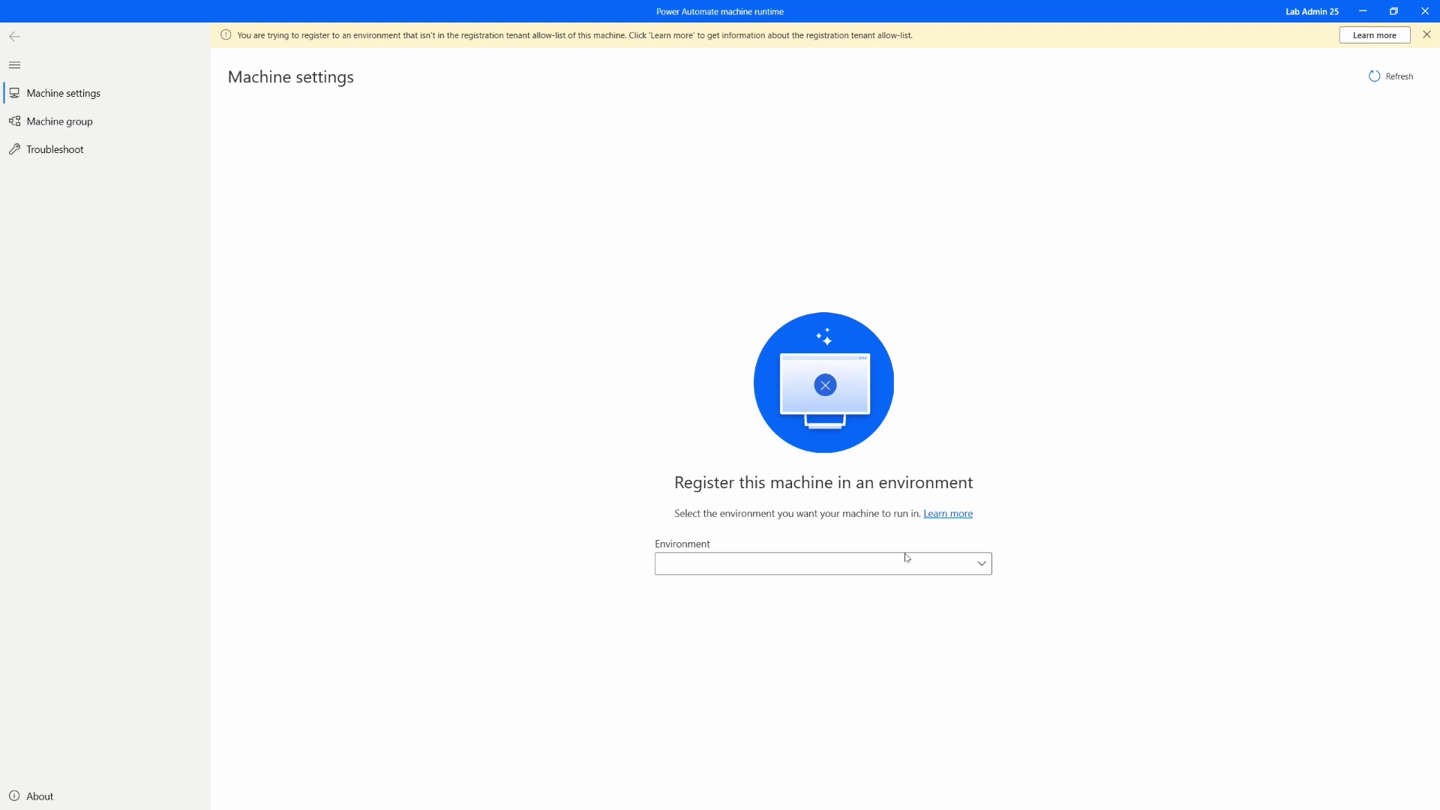
{"action": "left_click", "coordinate": [955, 564]}
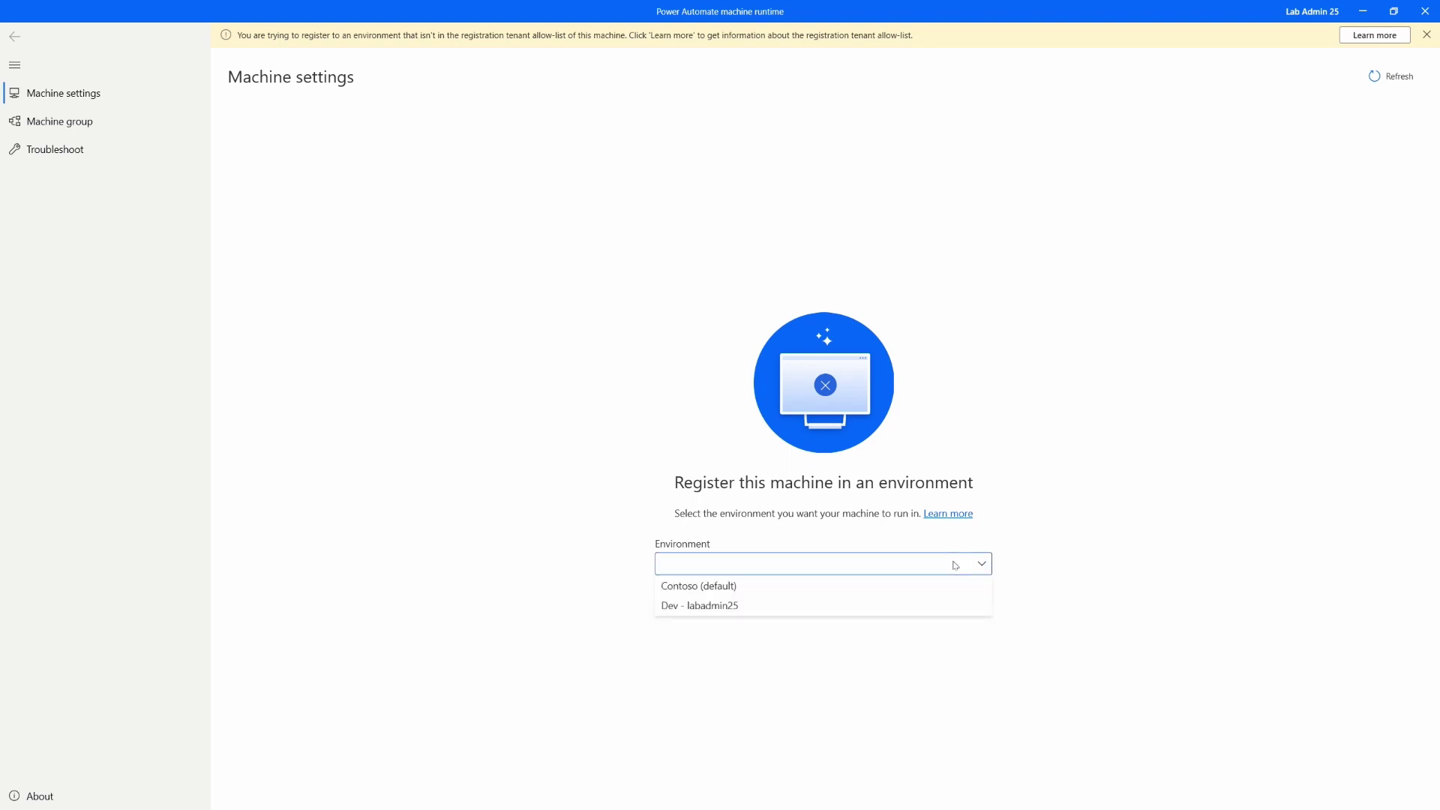
{"action": "left_click", "coordinate": [862, 611]}
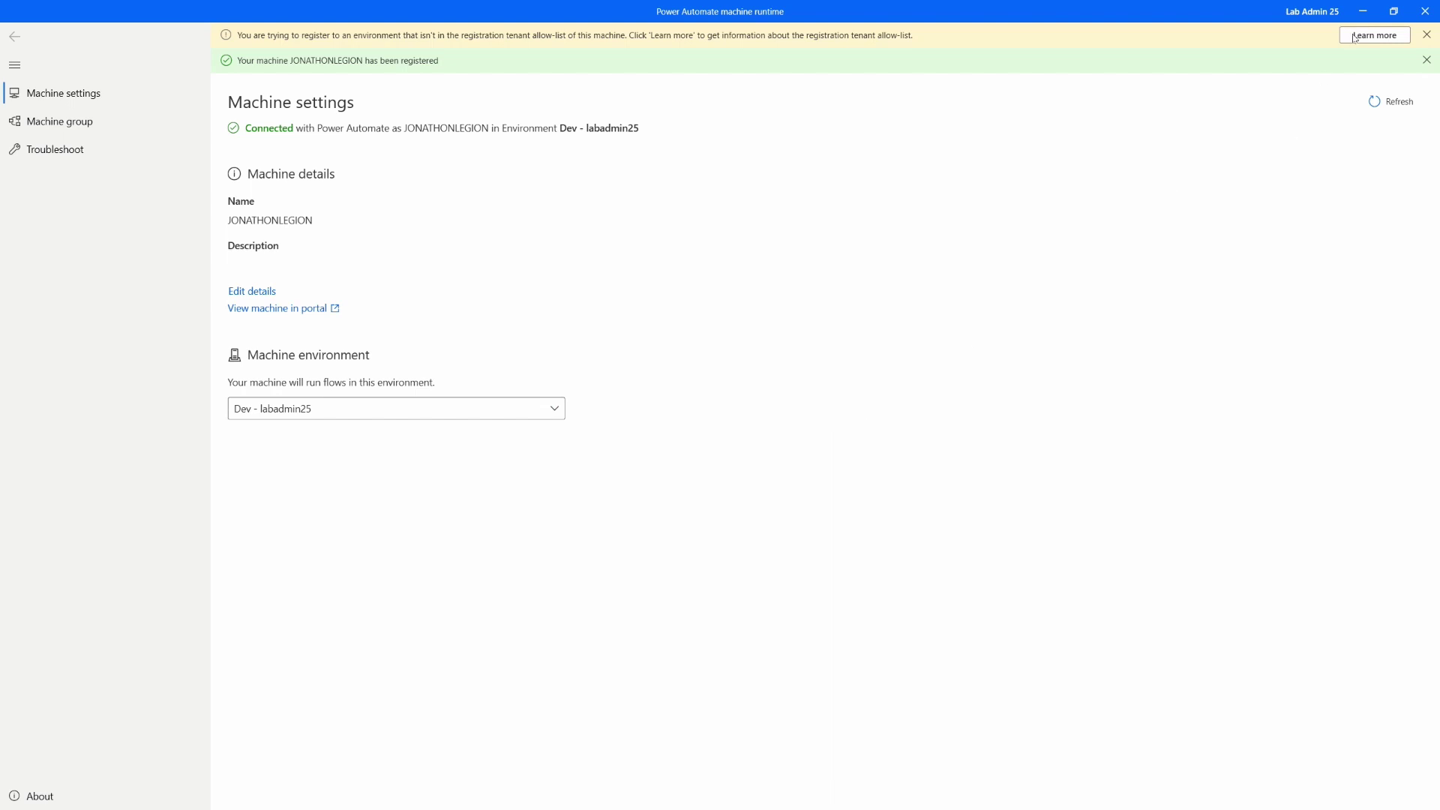
- Close the machine runtime and minimize the Power Automate desktop console
{"action": "left_click", "coordinate": [1425, 13]}
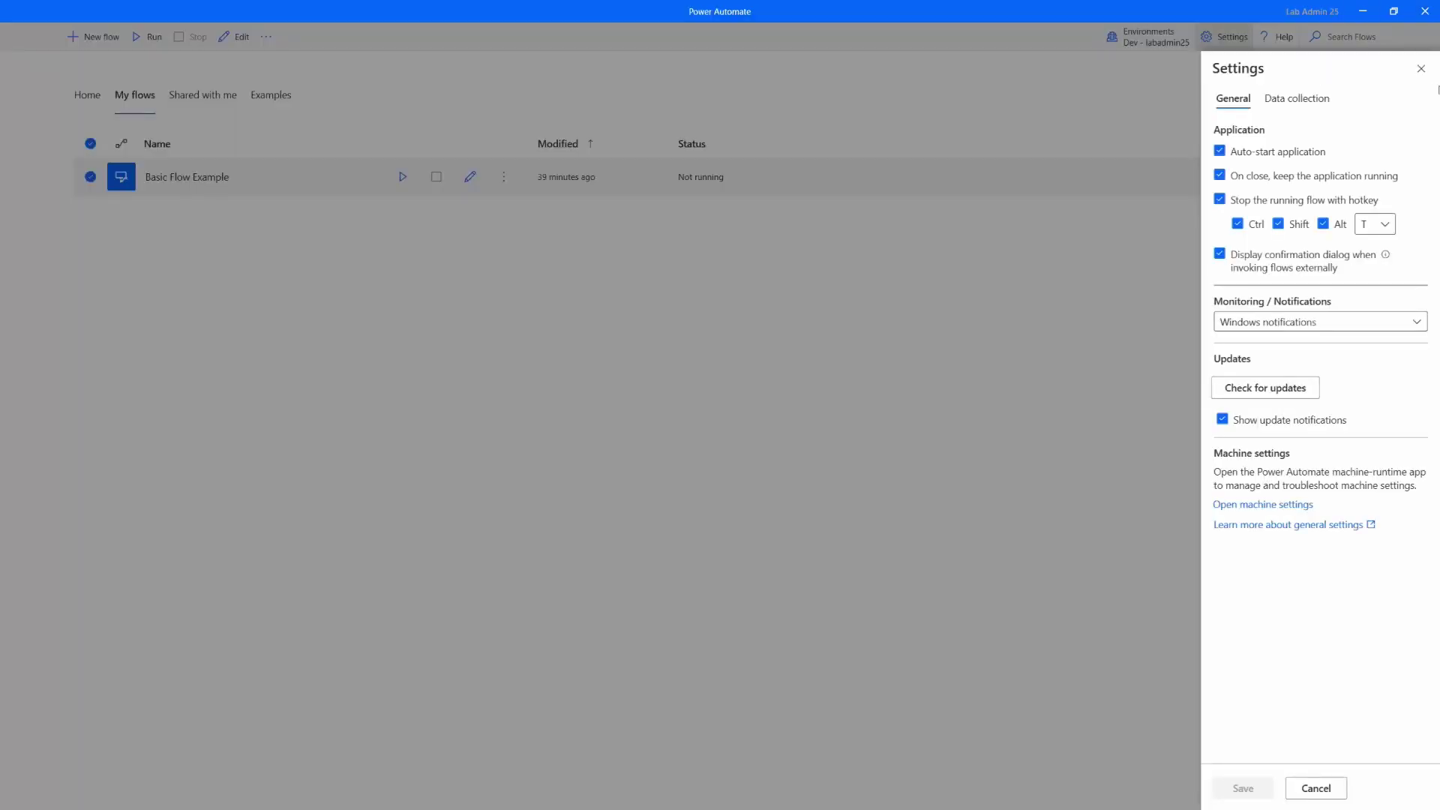
{"action": "left_click", "coordinate": [1418, 67]}
{"action": "left_click", "coordinate": [1364, 17]}
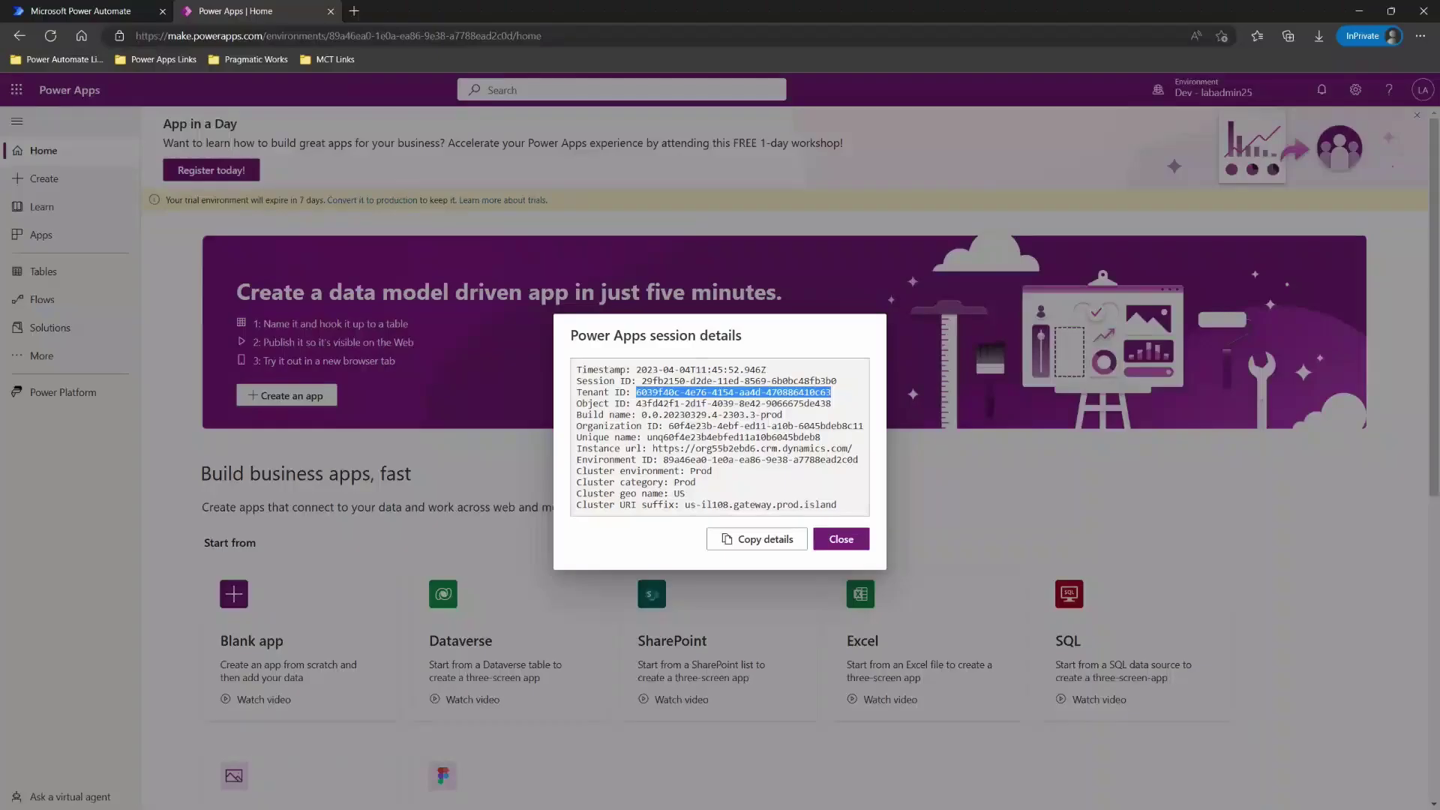
- Create an instant cloud flow named 'Run Desktop Flow' triggered manually
{"action": "key", "text": "Escape"}
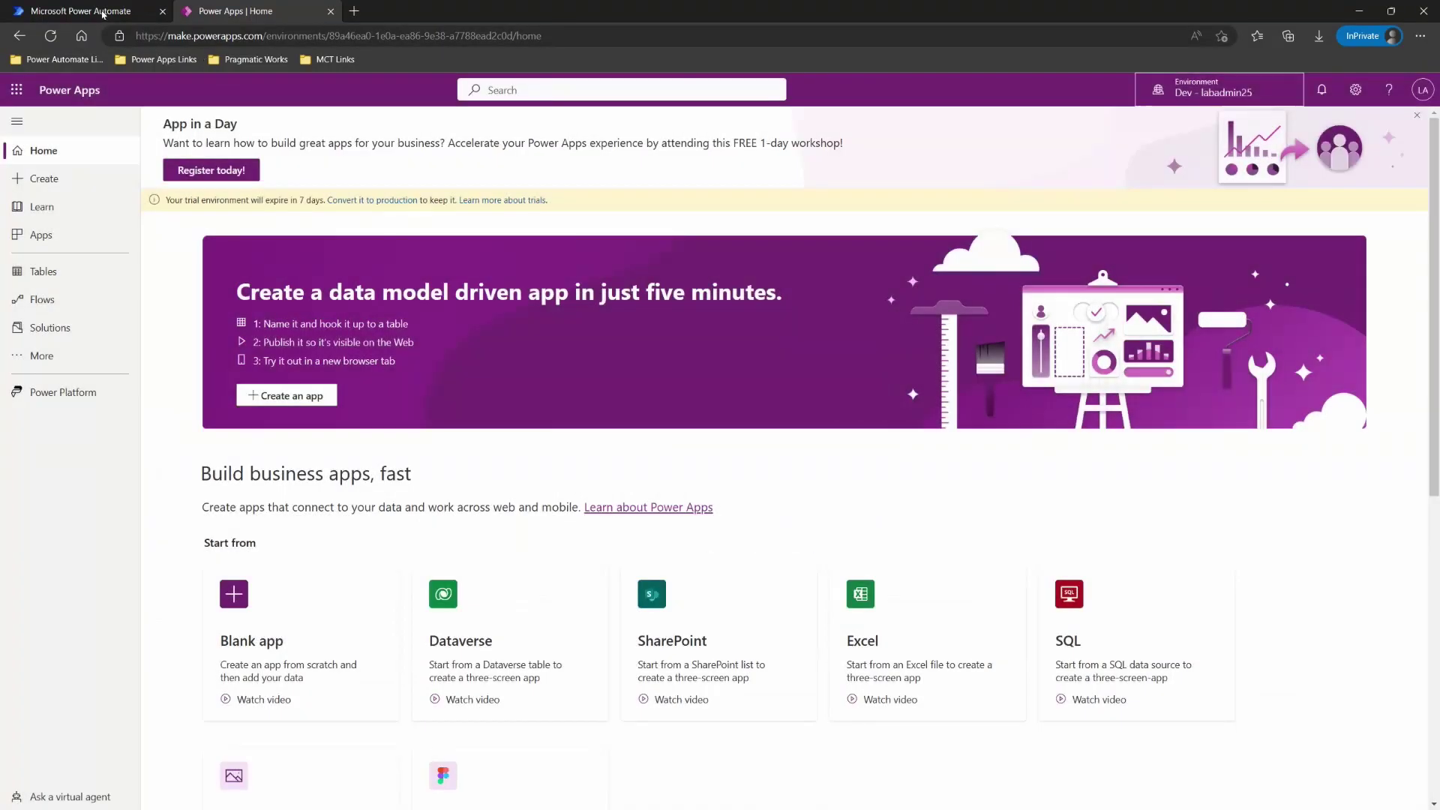
{"action": "left_click", "coordinate": [80, 11]}
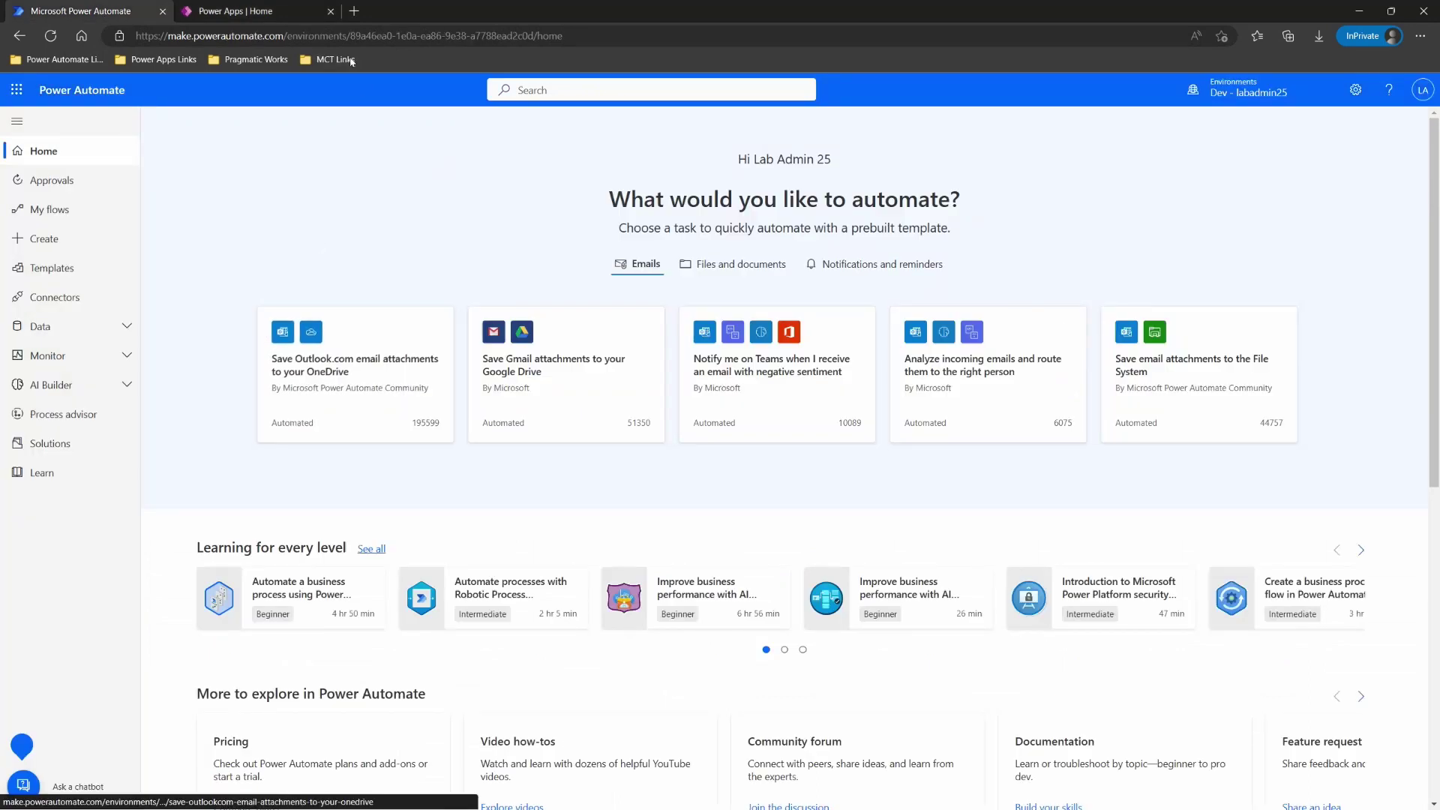
{"action": "left_click", "coordinate": [91, 242]}
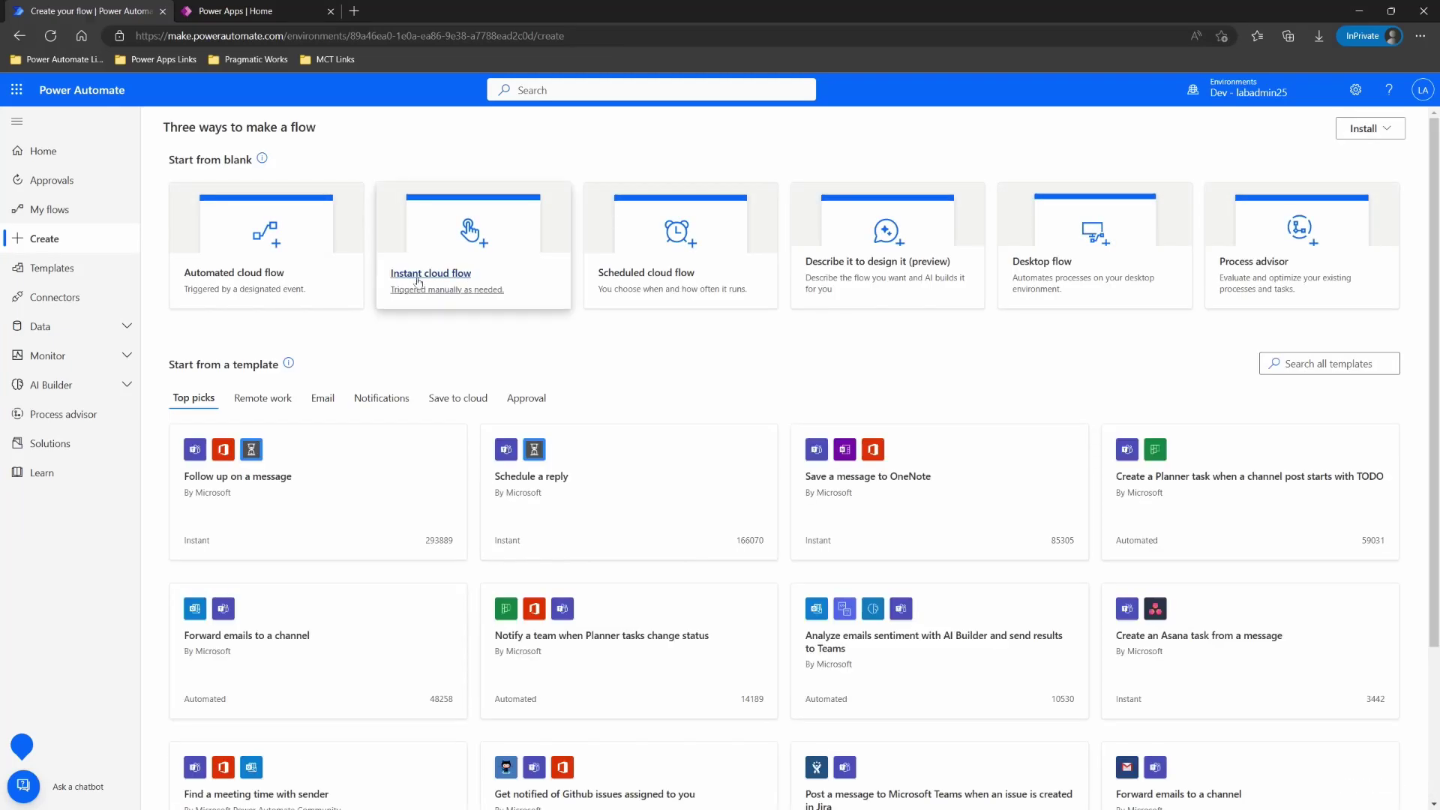
{"action": "left_click", "coordinate": [417, 282]}
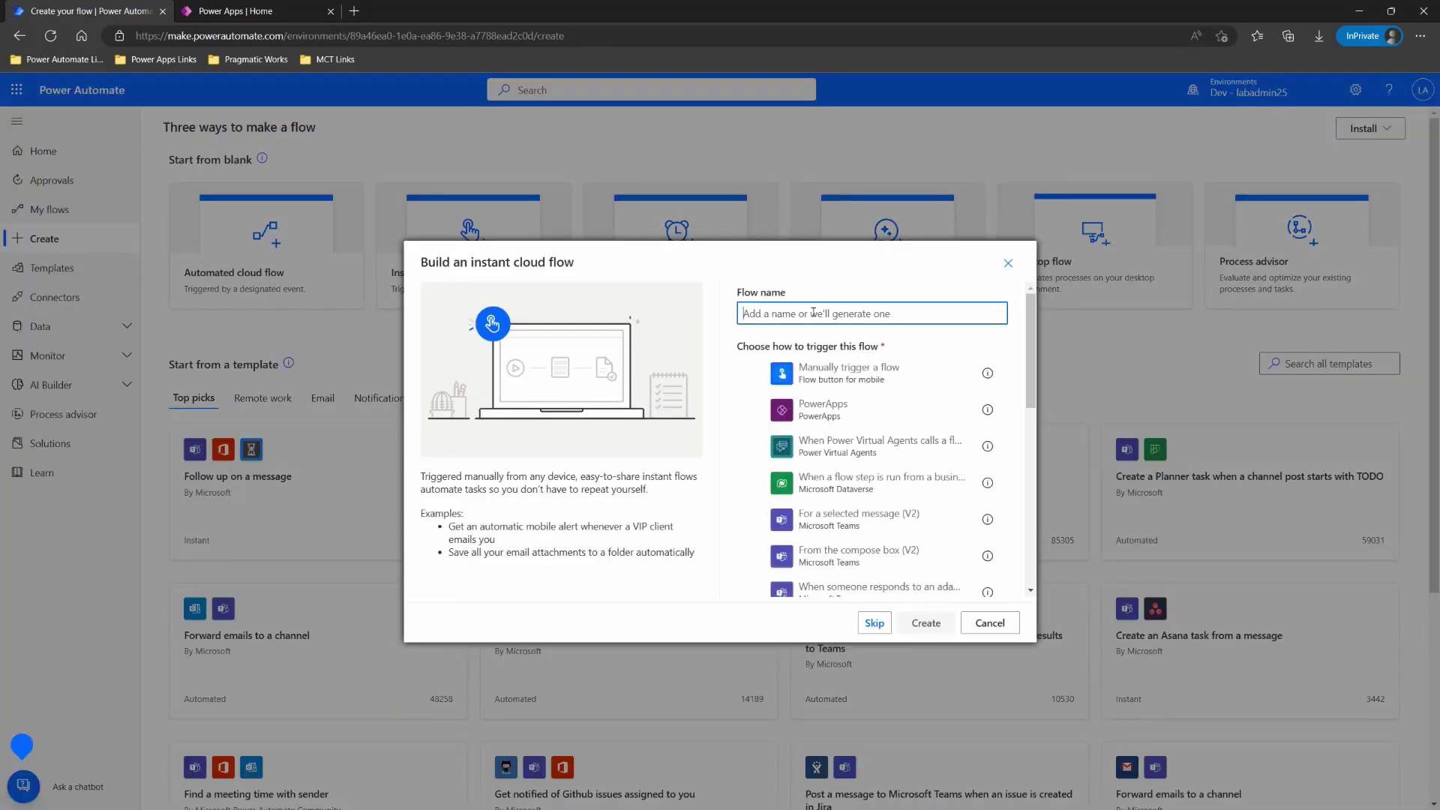
{"action": "type", "text": "Run Desktop Flow"}
{"action": "left_click", "coordinate": [755, 373]}
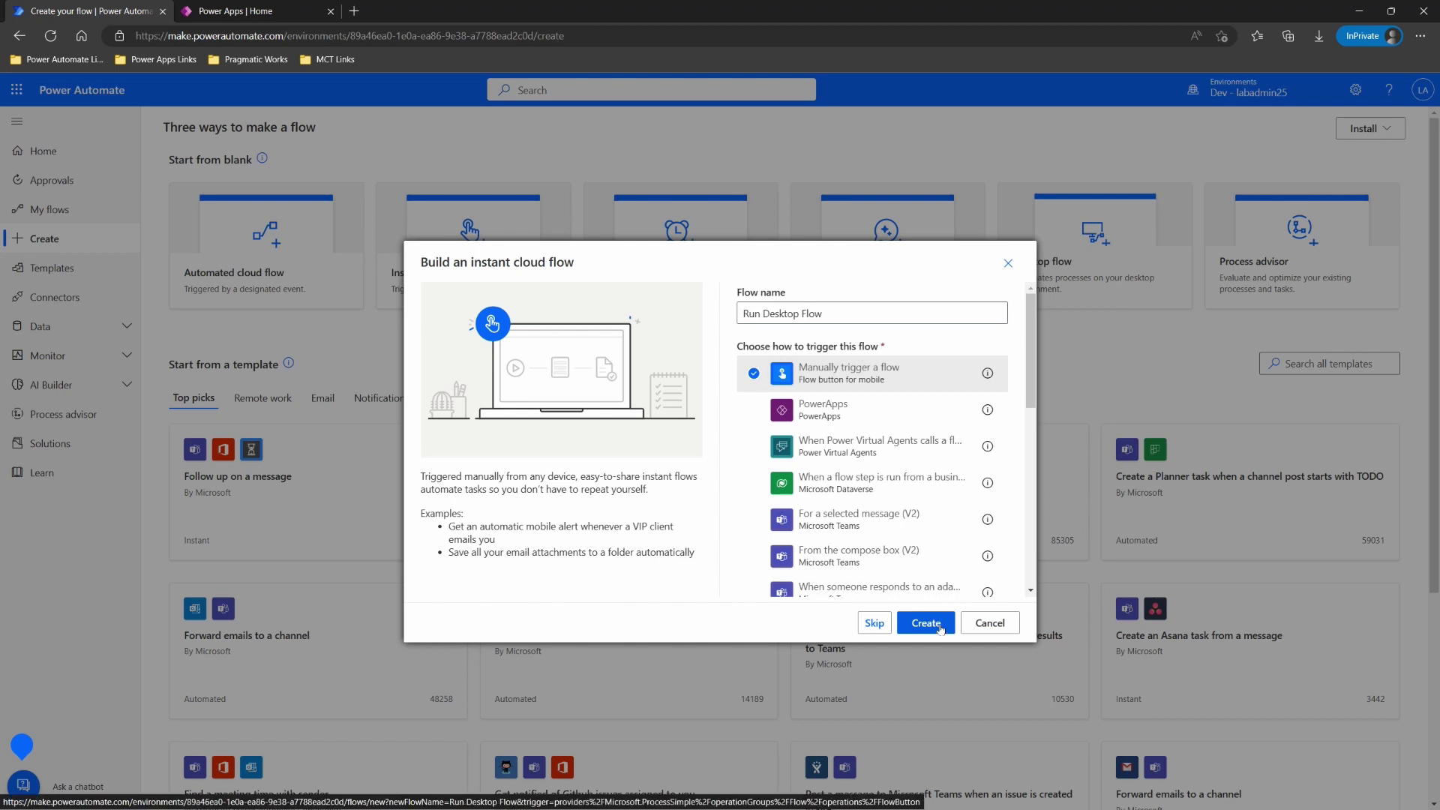
{"action": "left_click", "coordinate": [940, 625]}
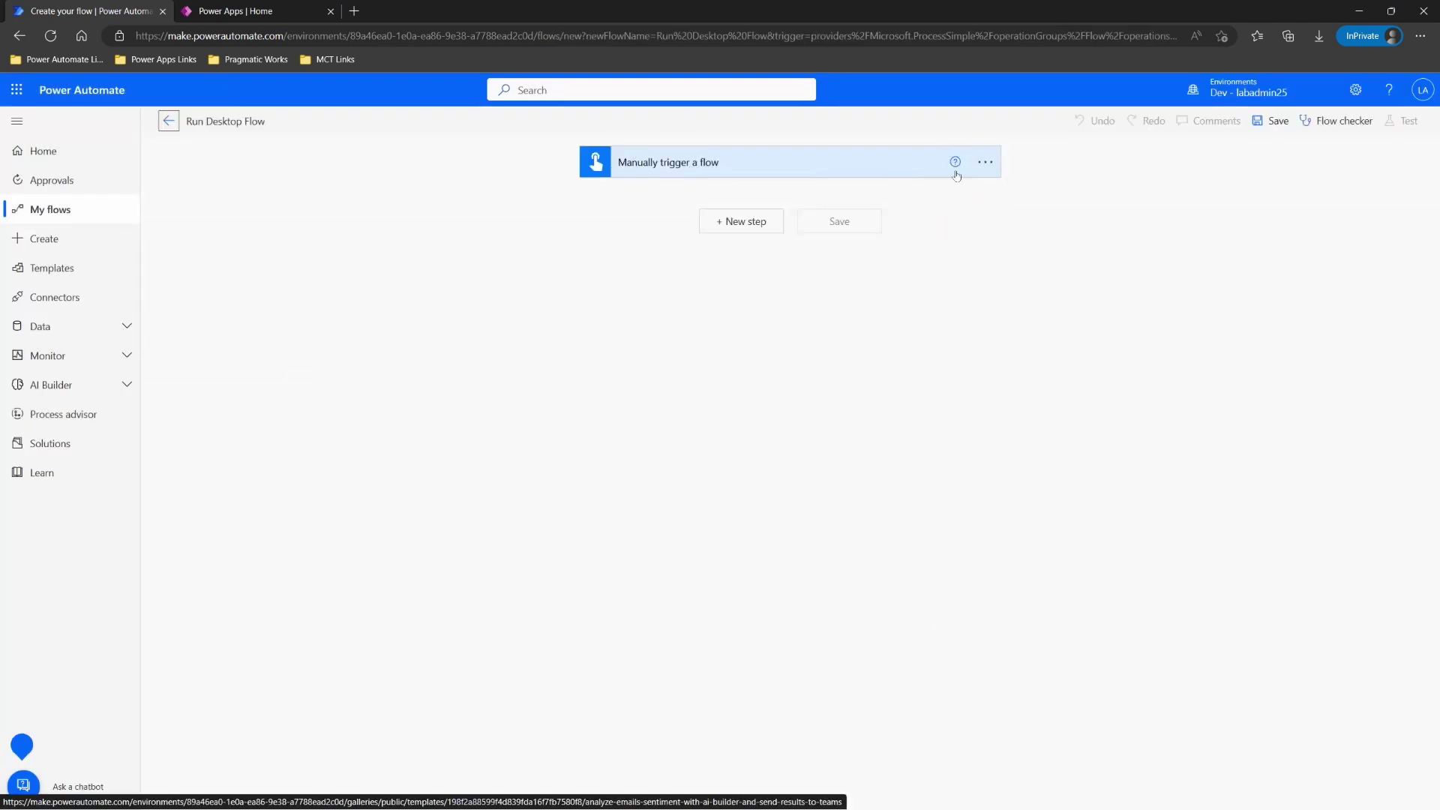
- Add a Desktop flows action that runs a flow built with Power Automate for desktop
{"action": "left_click", "coordinate": [752, 229]}
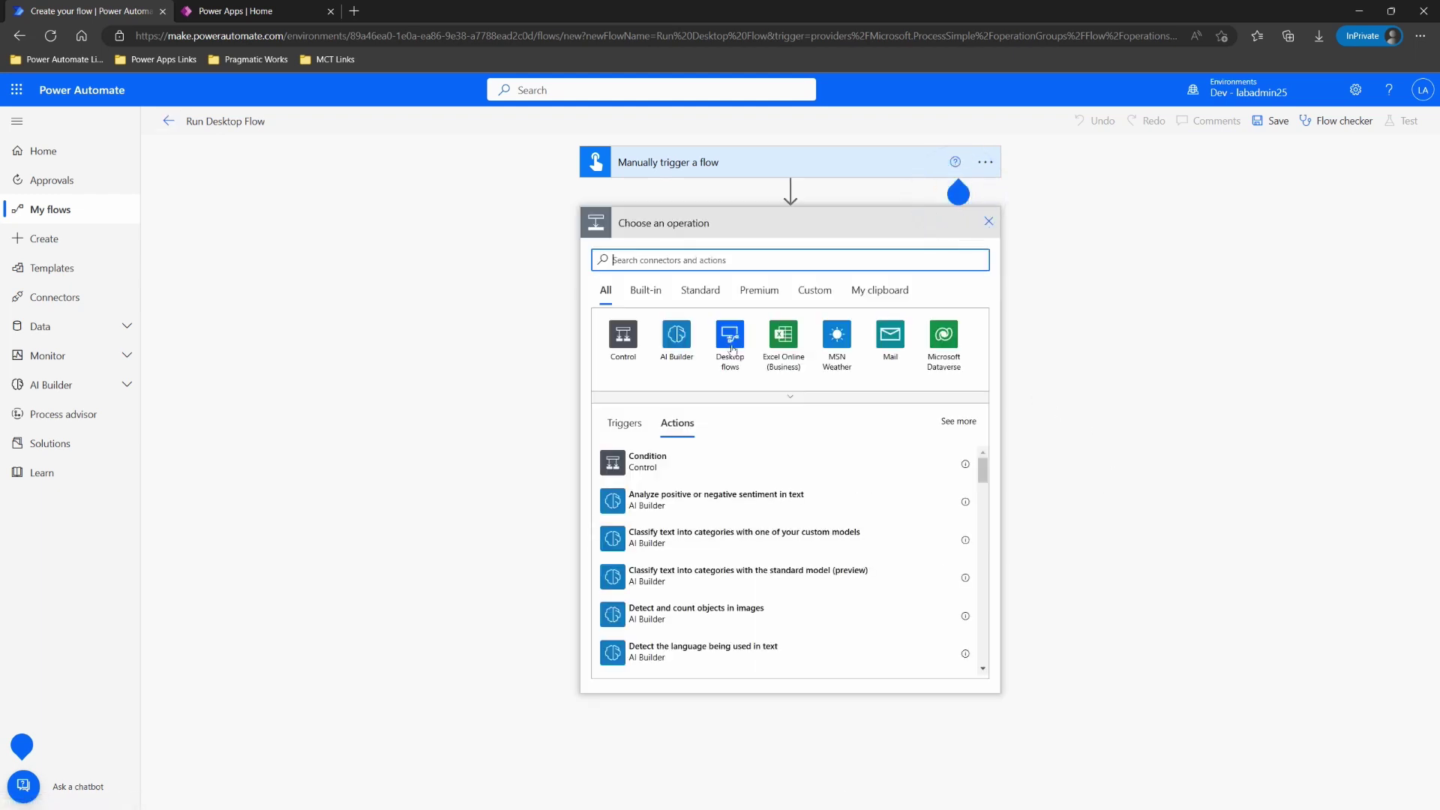
{"action": "left_click", "coordinate": [731, 339]}
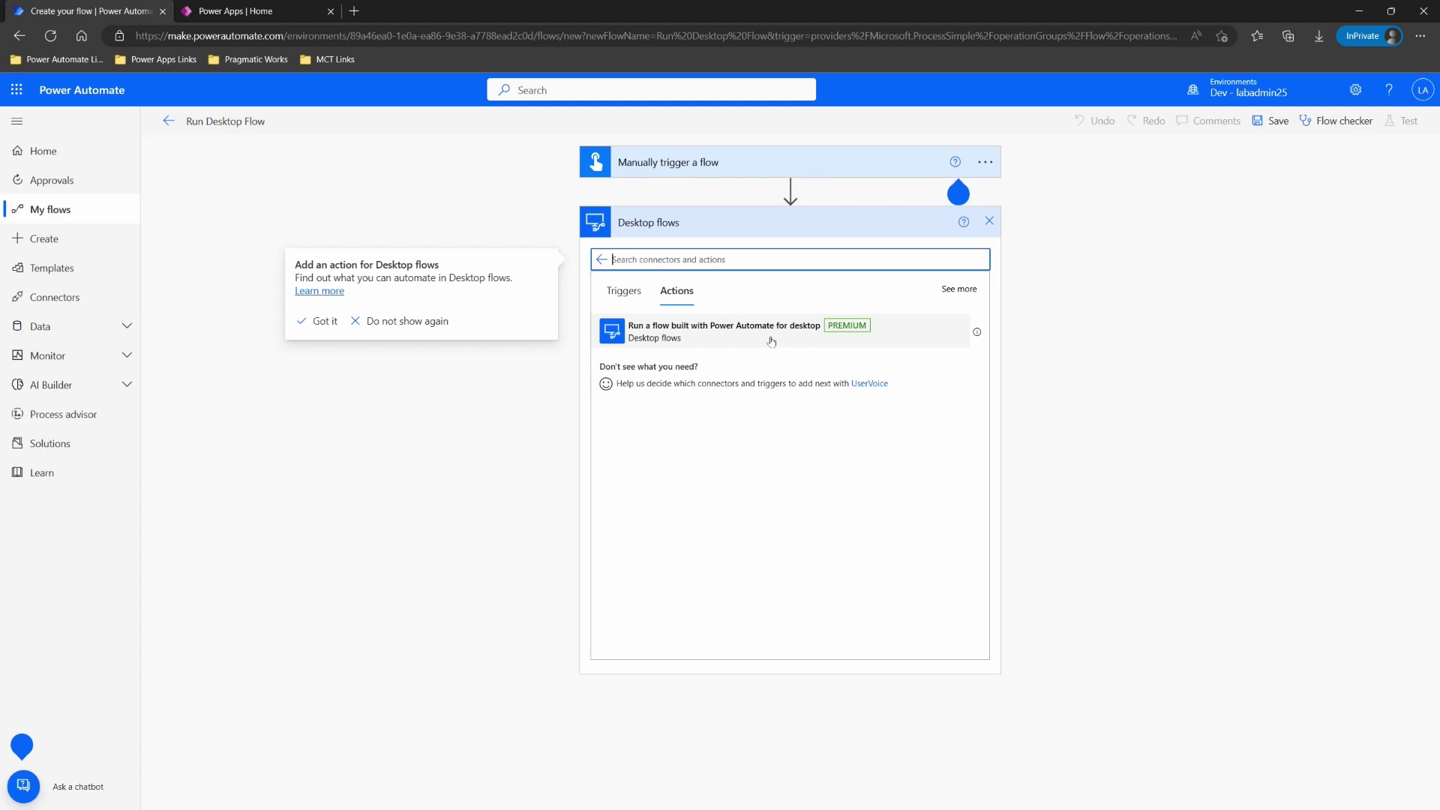
{"action": "left_click", "coordinate": [771, 341]}
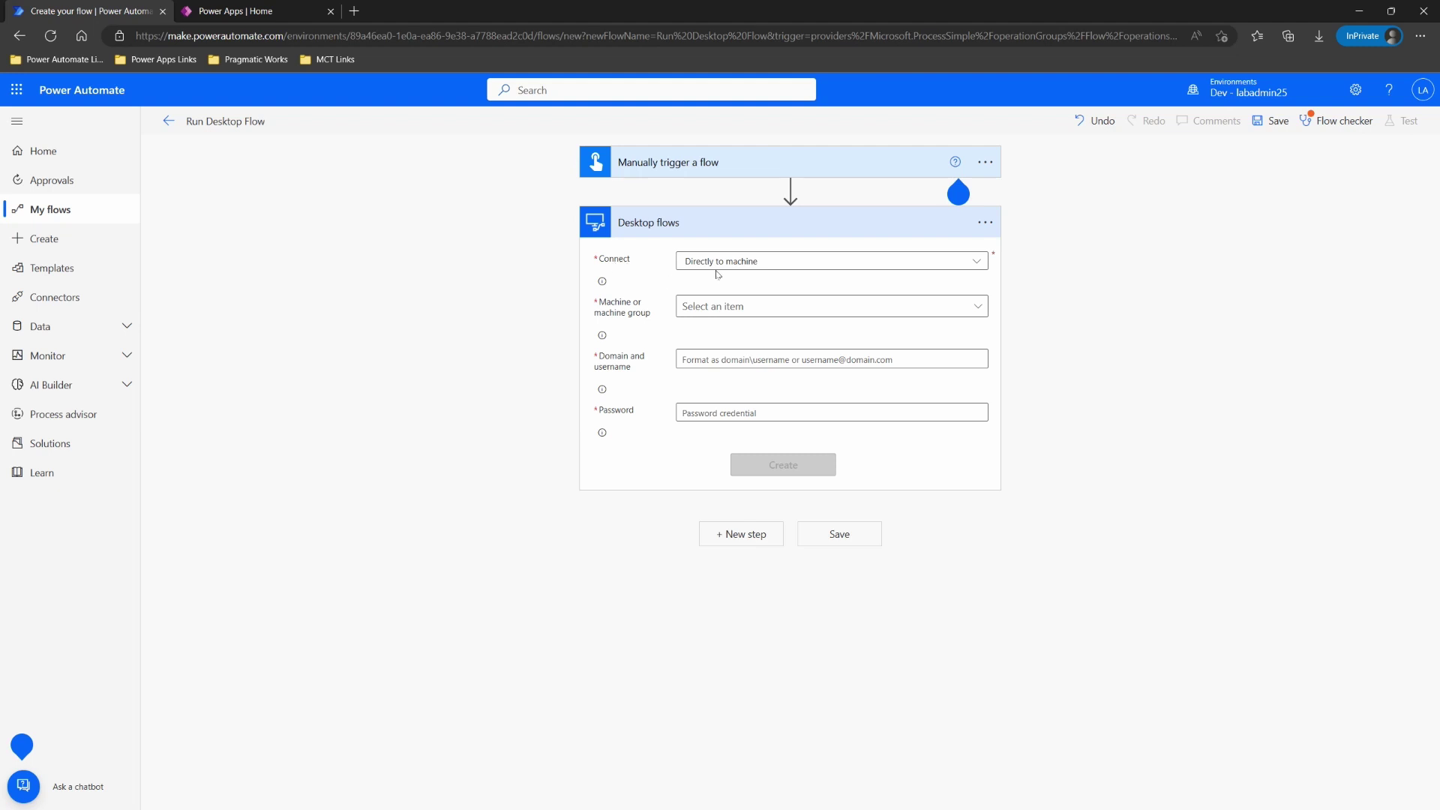
- Connect directly to the registered machine and begin entering the domain username
{"action": "left_click", "coordinate": [742, 308]}
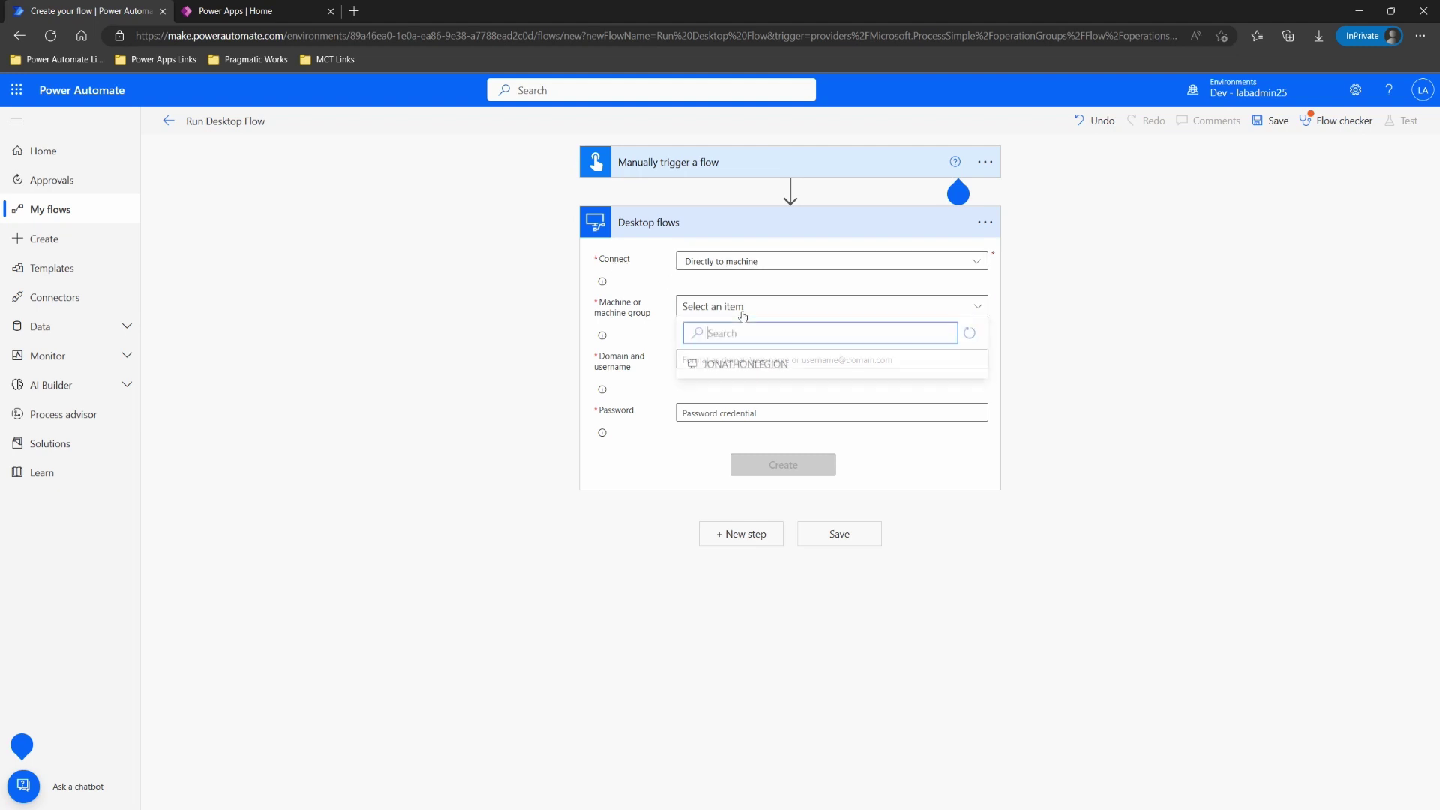
{"action": "left_click", "coordinate": [746, 367]}
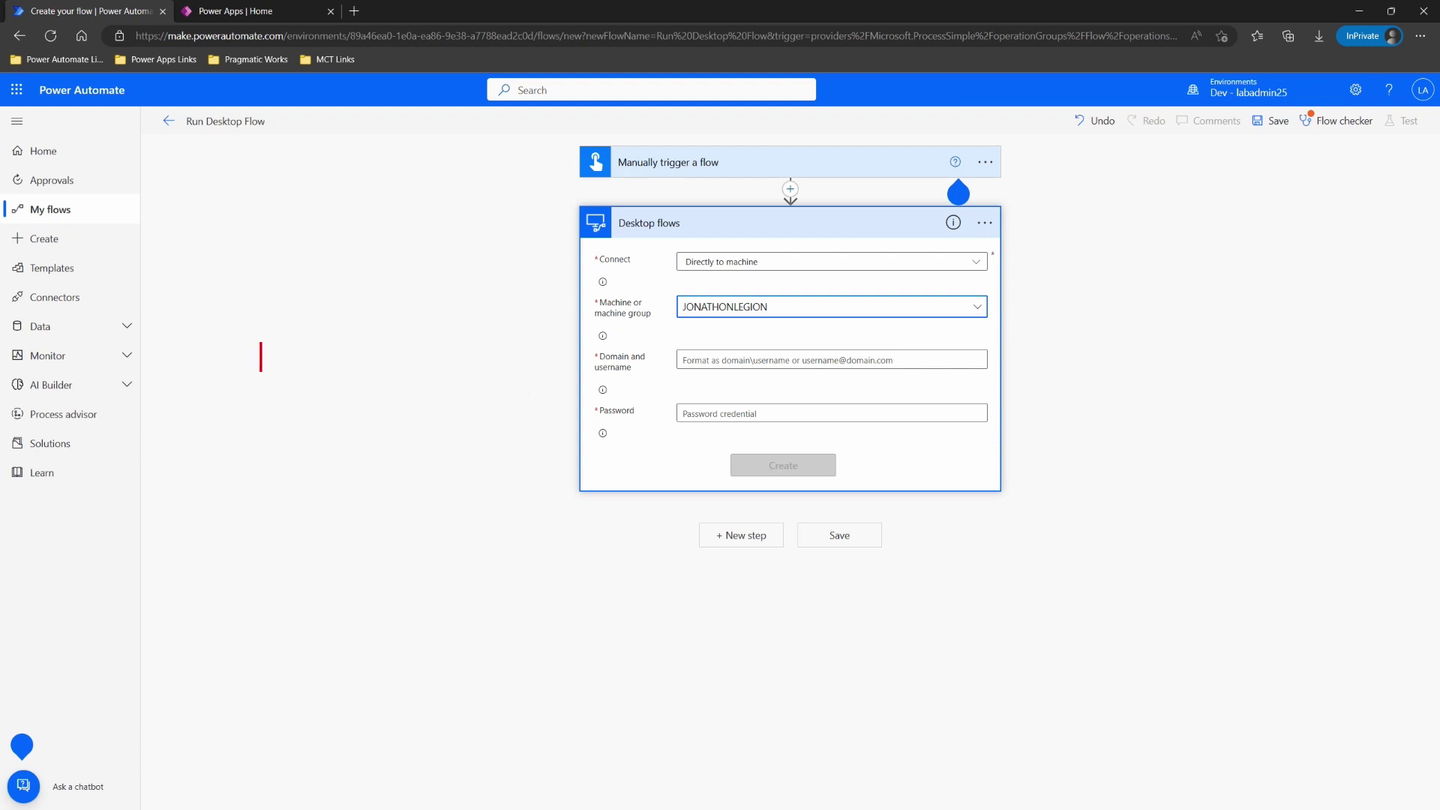
{"action": "type", "text": "whoami"}
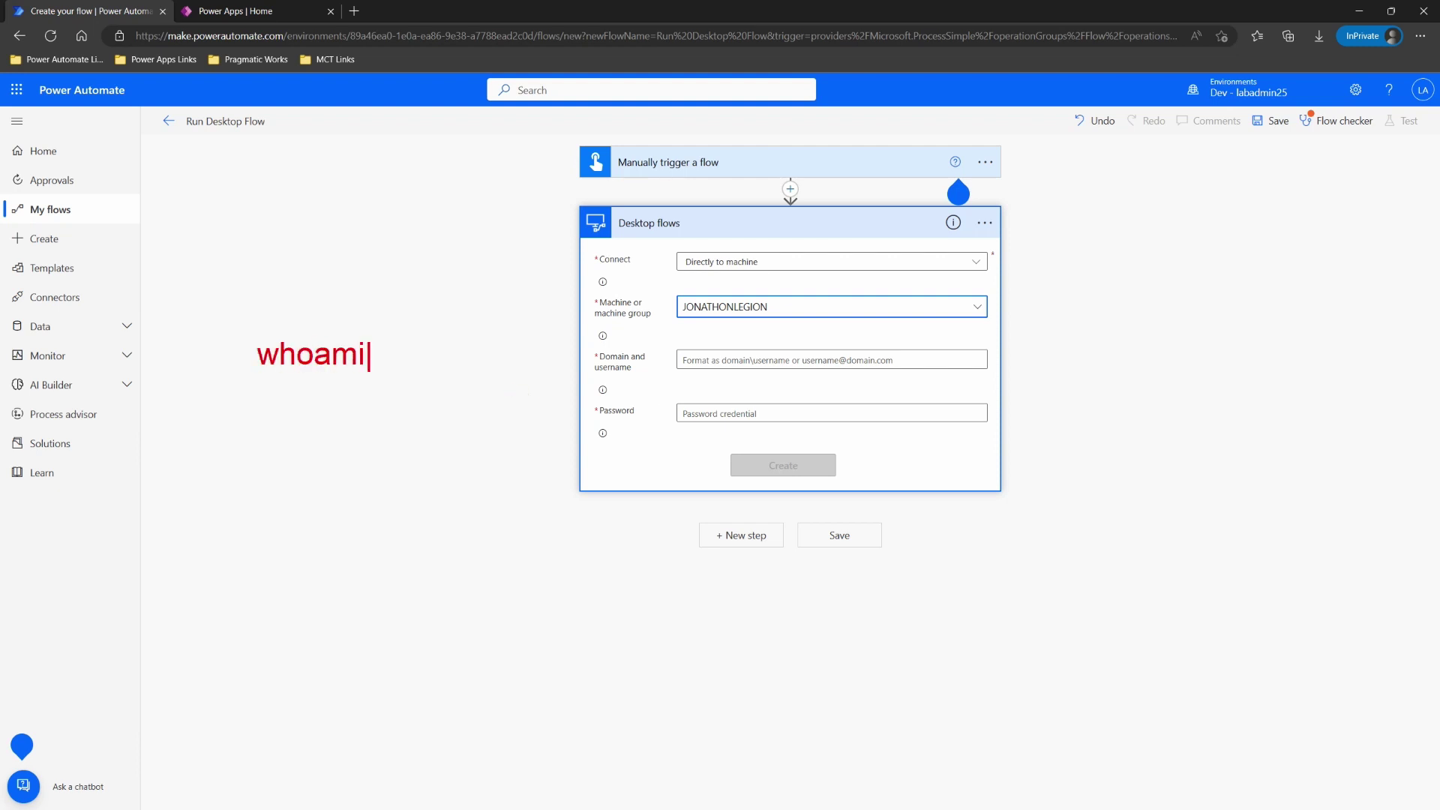
{"action": "type", "text": "?"}
{"action": "key", "text": "Escape"}
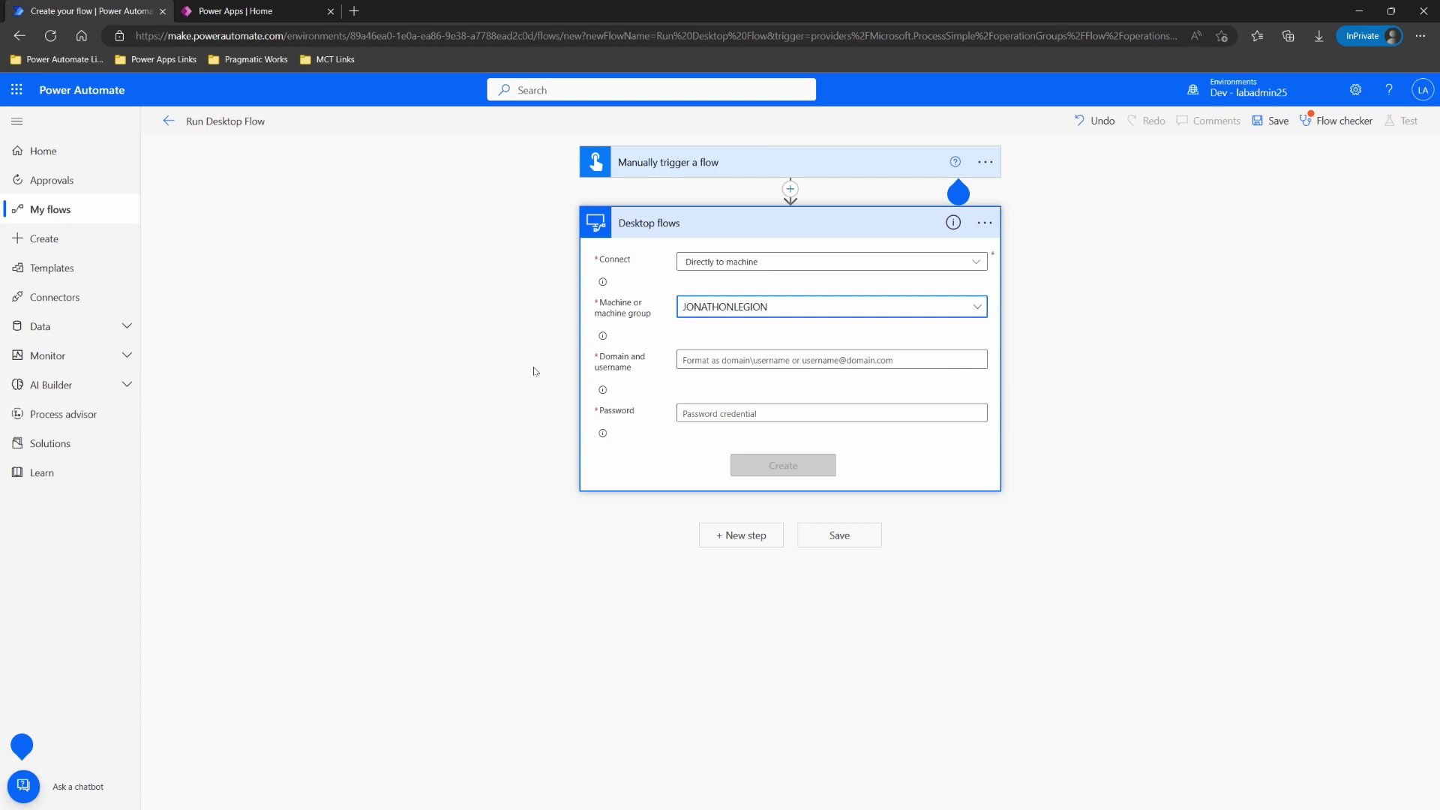
{"action": "left_click", "coordinate": [717, 360]}
{"action": "type", "text": "jo"}
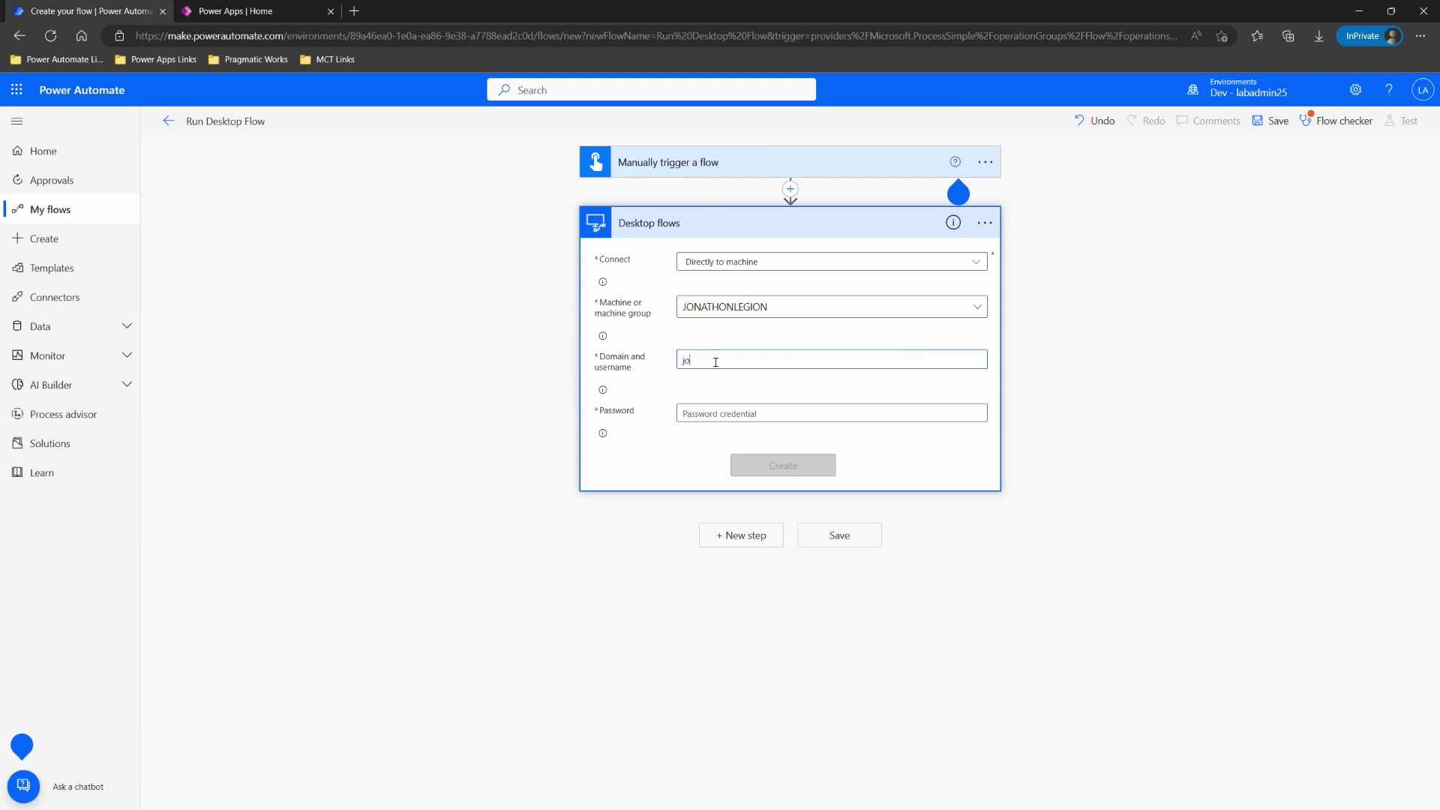
{"action": "type", "text": "nathon"}
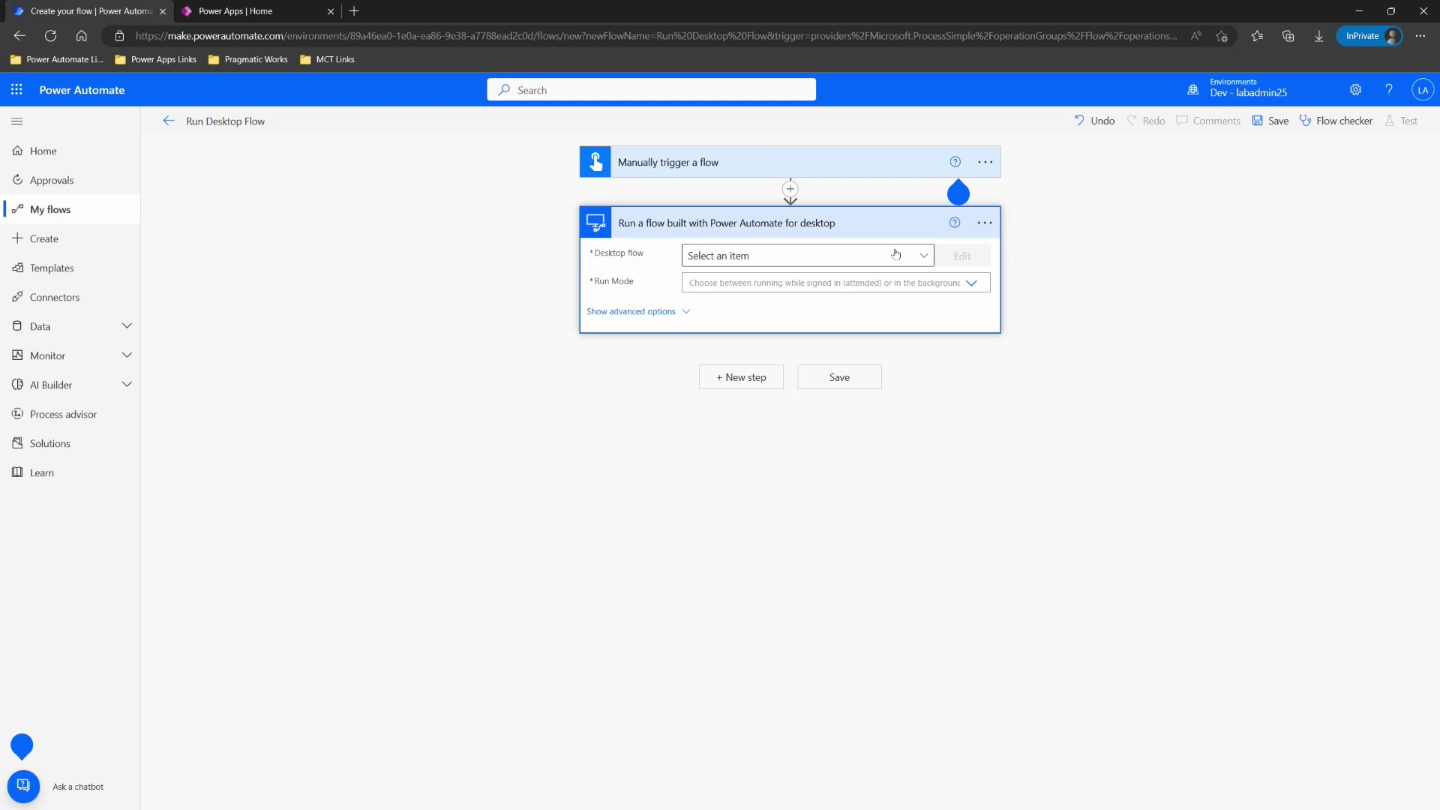
- Choose Basic Flow Example as the desktop flow with Attended run mode
{"action": "left_click", "coordinate": [895, 254]}
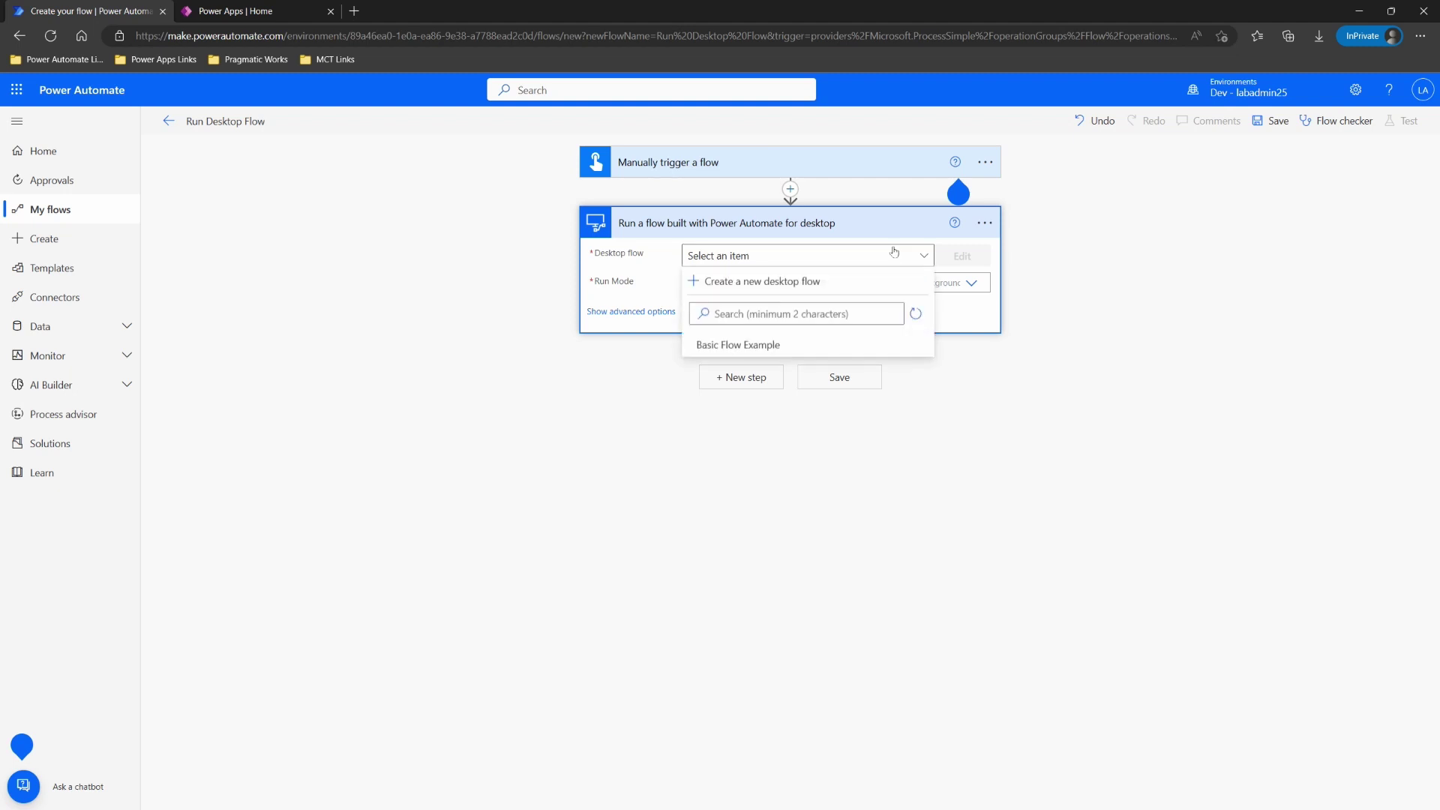
{"action": "left_click", "coordinate": [772, 345]}
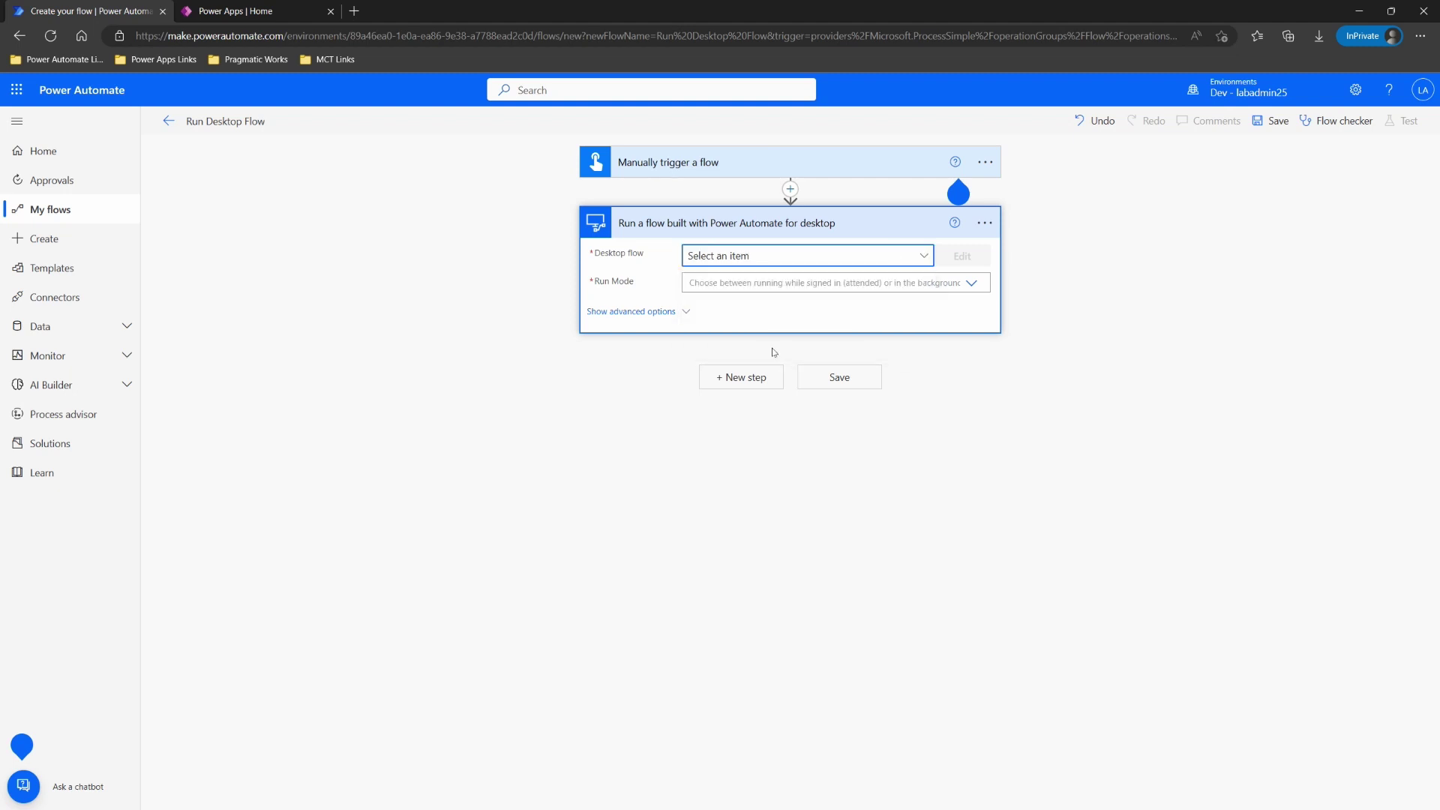
{"action": "left_click", "coordinate": [972, 283]}
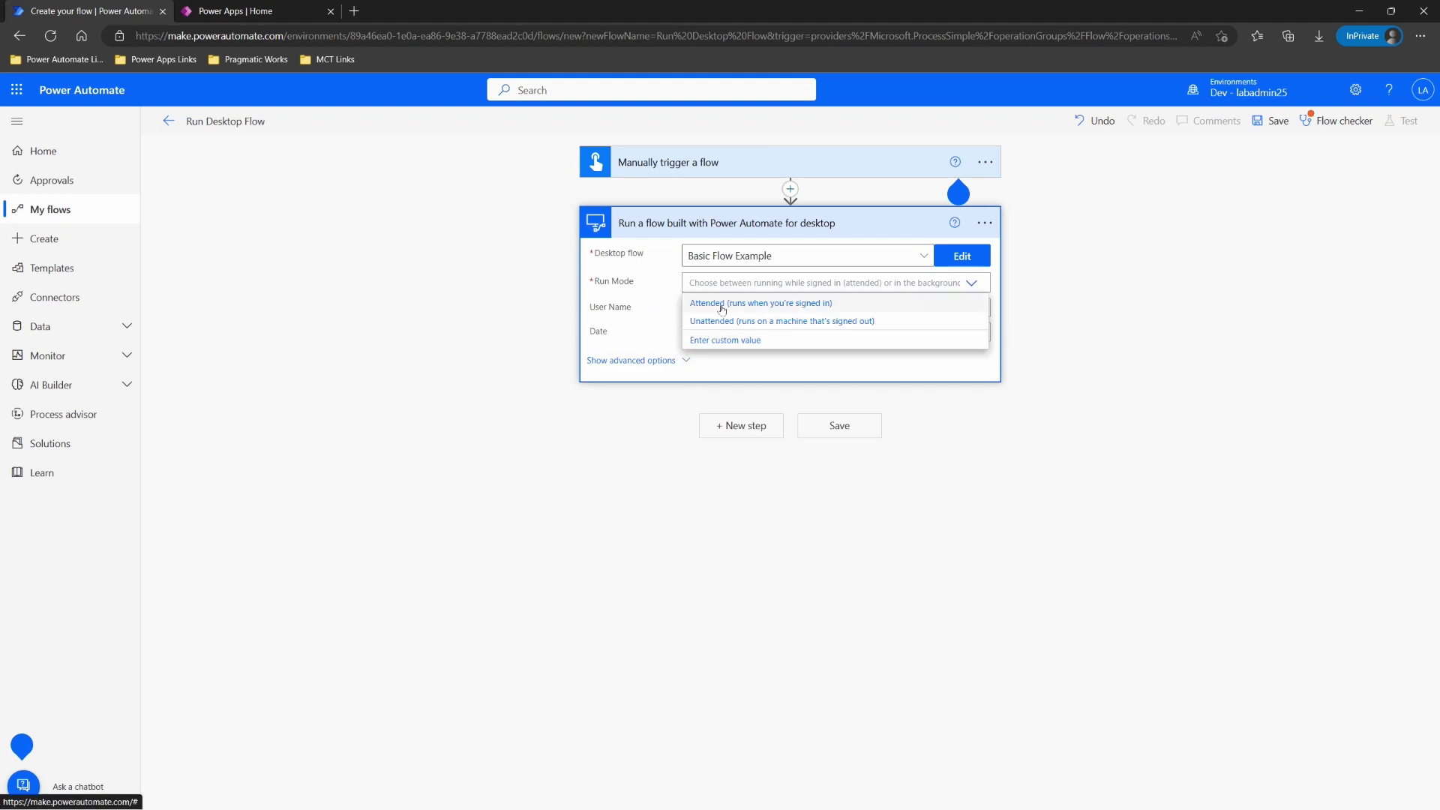
{"action": "left_click", "coordinate": [722, 304]}
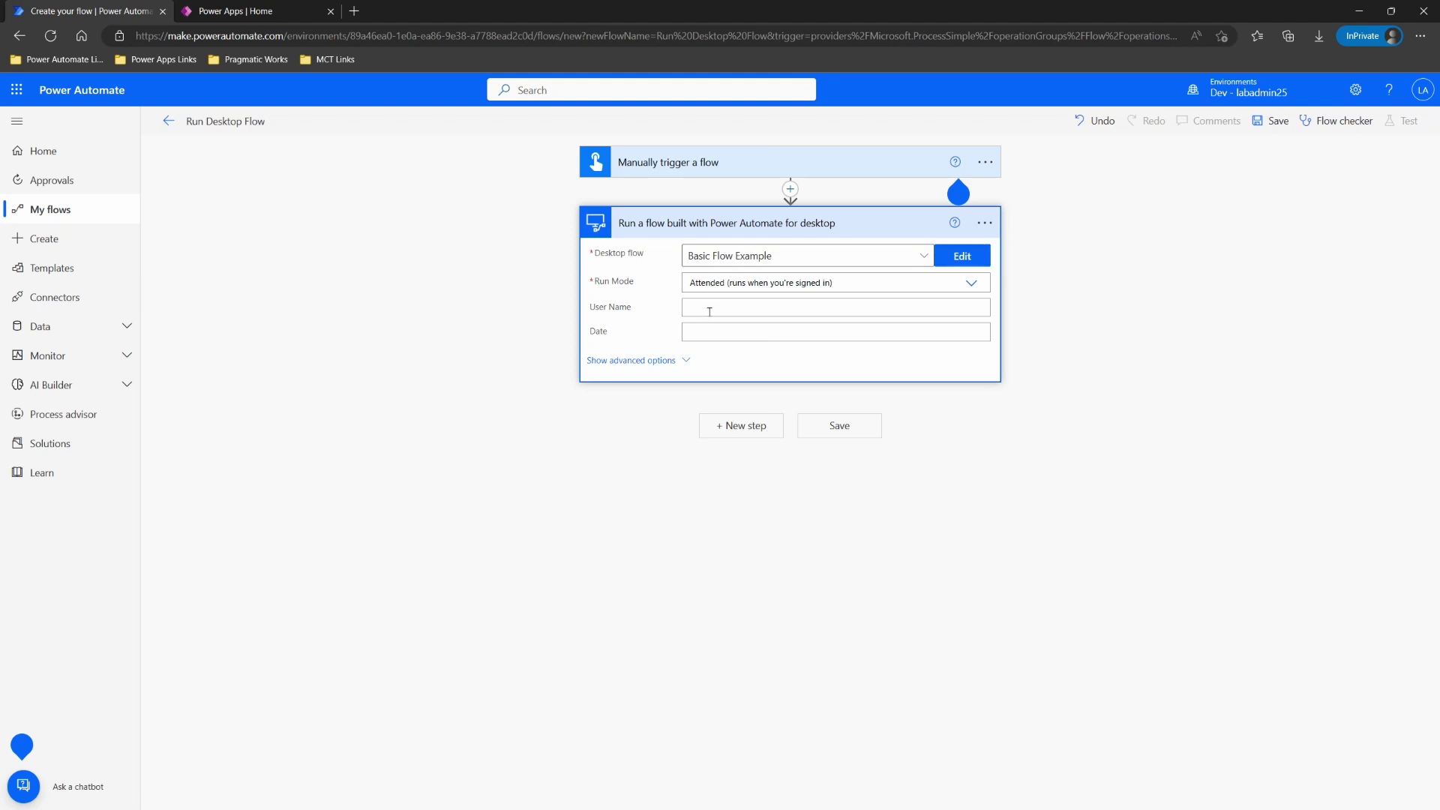
{"action": "scroll", "coordinate": [891, 395], "scroll_direction": "up", "scroll_amount": 2}
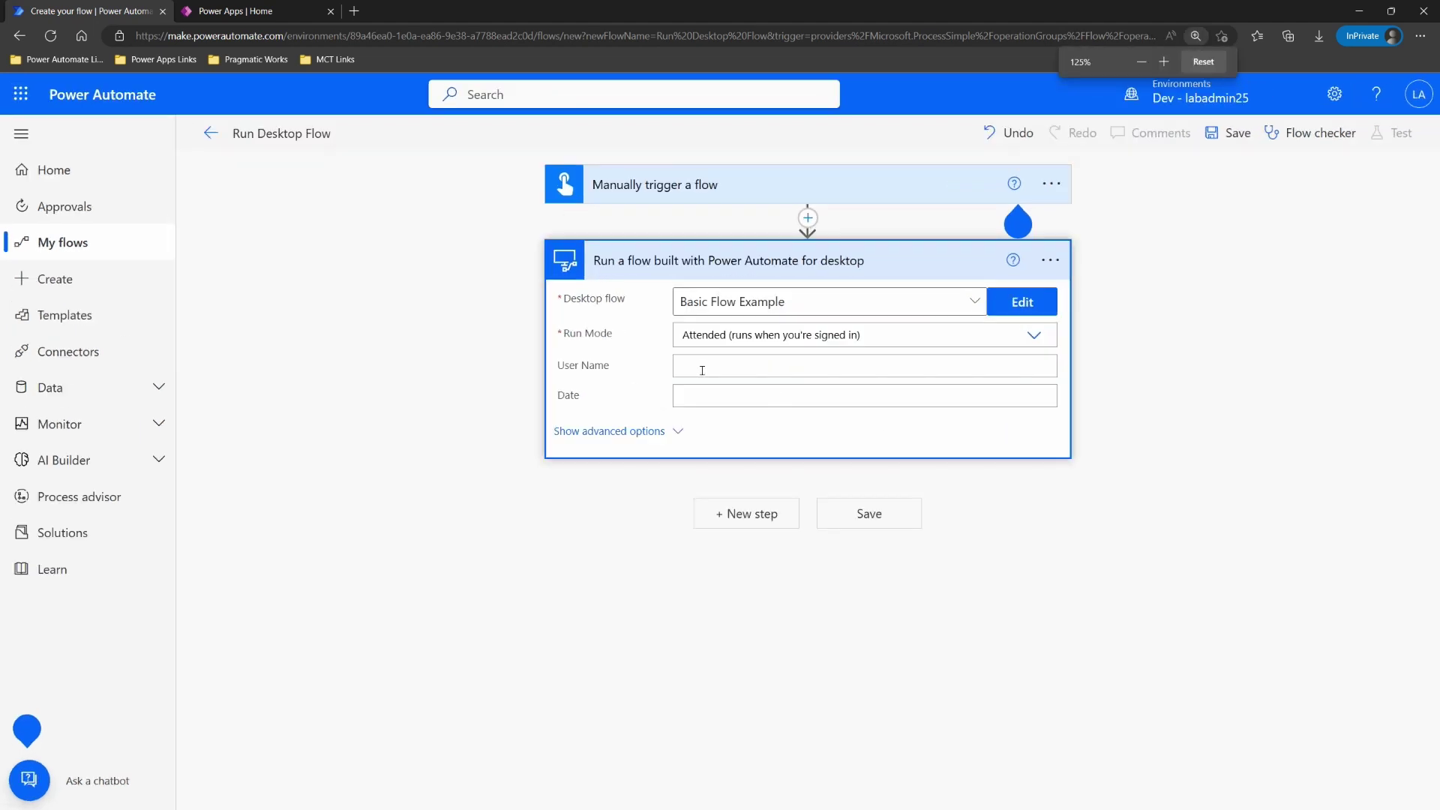
- Map the trigger's User name and Date to the User Name and Date inputs, then save
{"action": "left_click", "coordinate": [702, 367]}
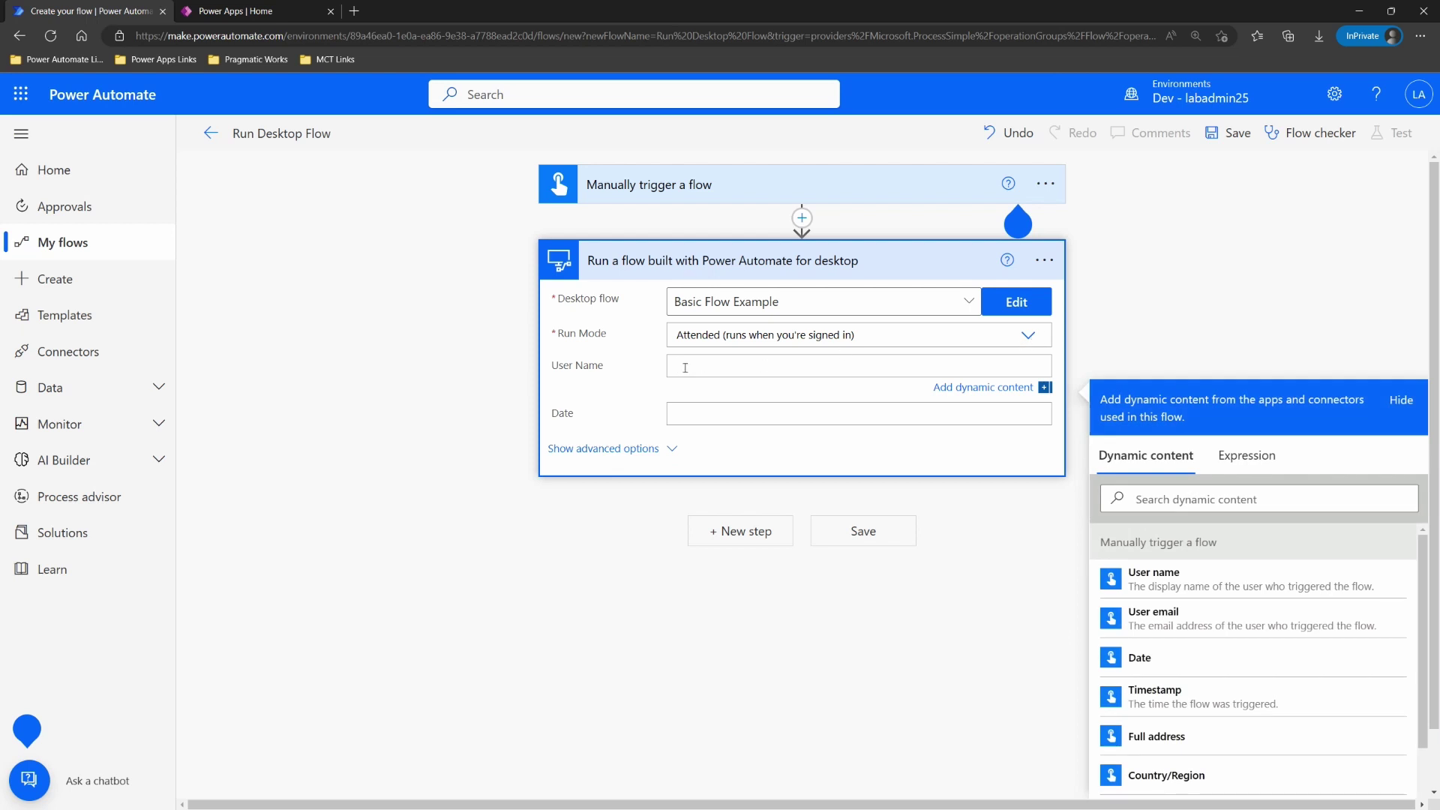
{"action": "left_click", "coordinate": [1186, 578]}
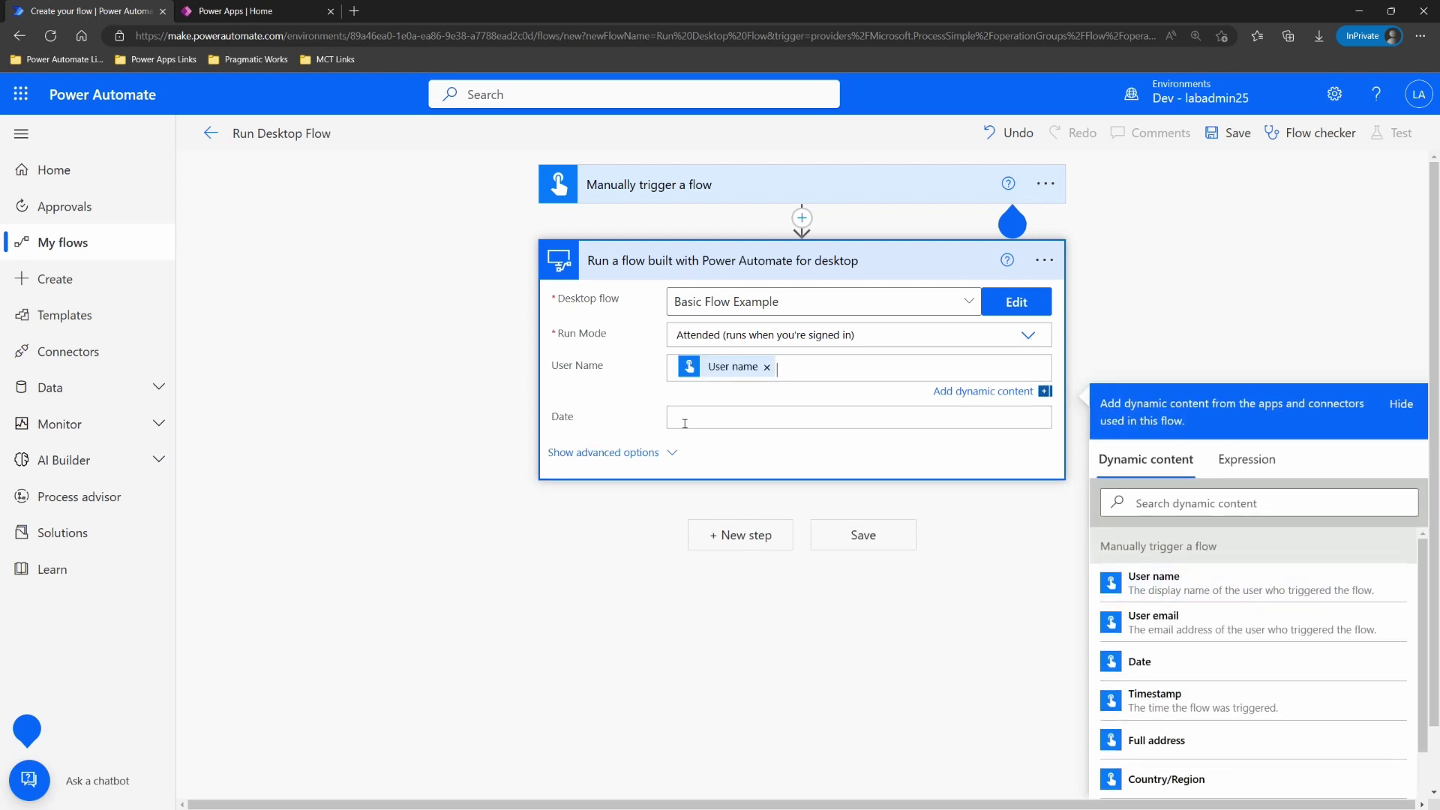
{"action": "left_click", "coordinate": [1172, 386]}
{"action": "left_click", "coordinate": [743, 417]}
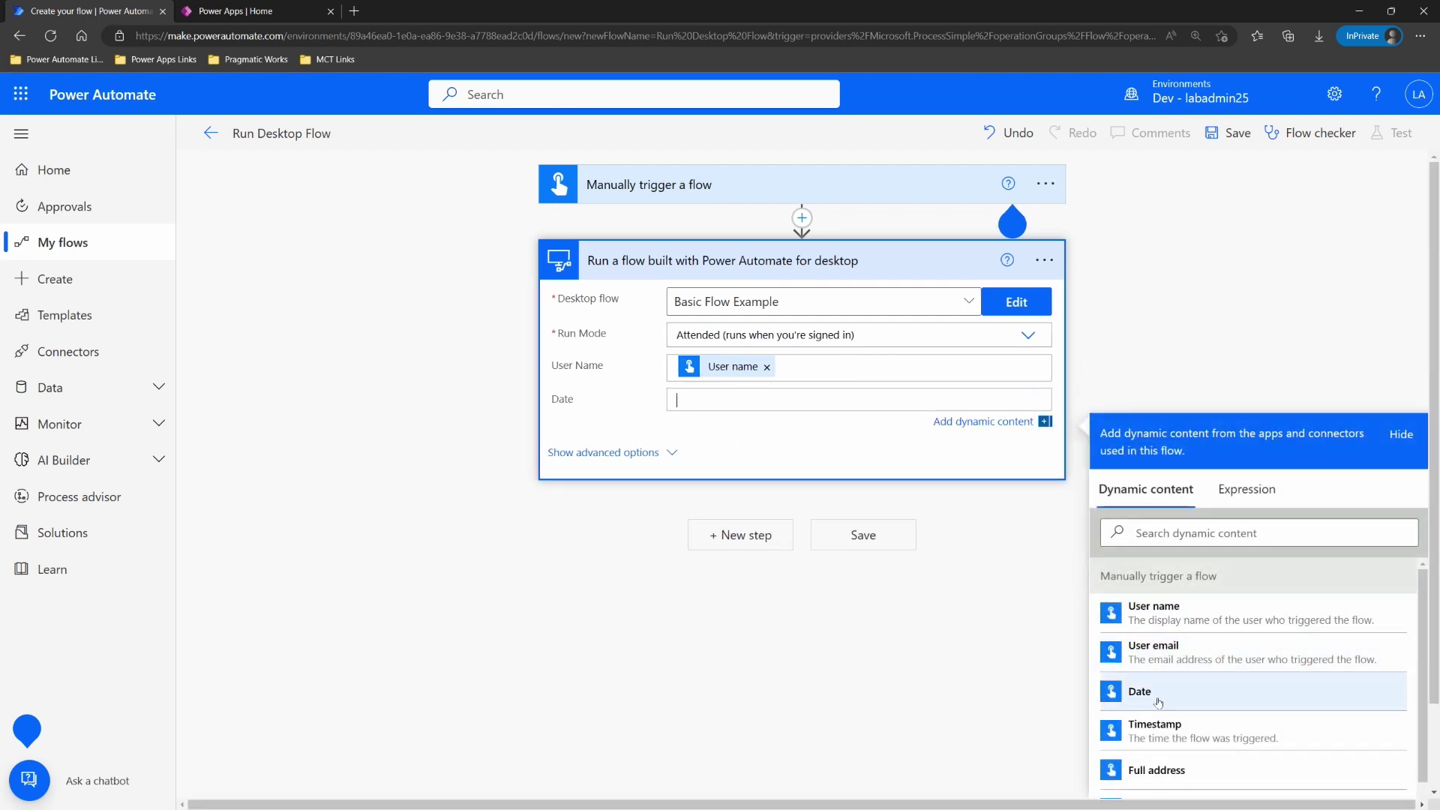
{"action": "left_click", "coordinate": [1125, 695]}
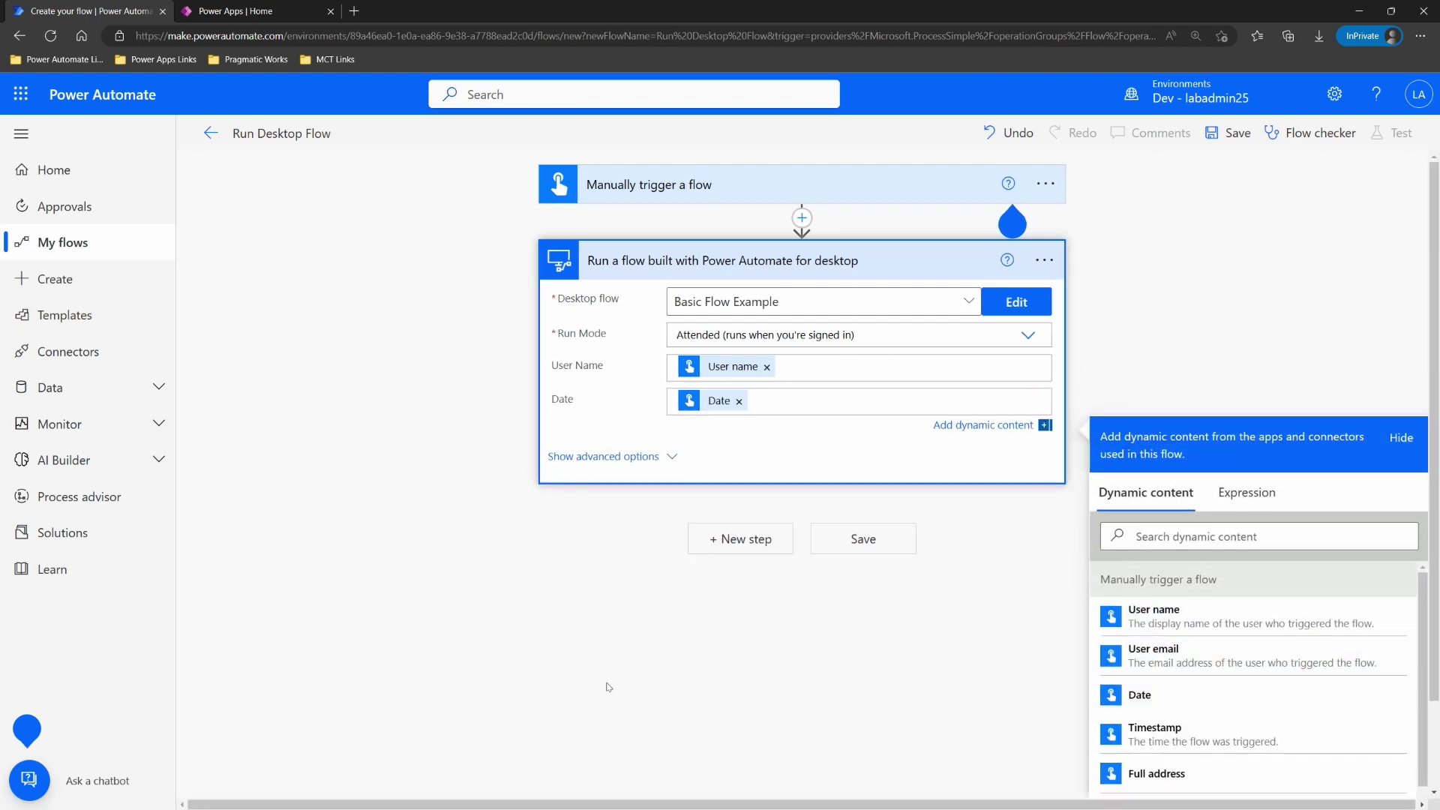
{"action": "left_click", "coordinate": [739, 666]}
{"action": "left_click", "coordinate": [861, 528]}
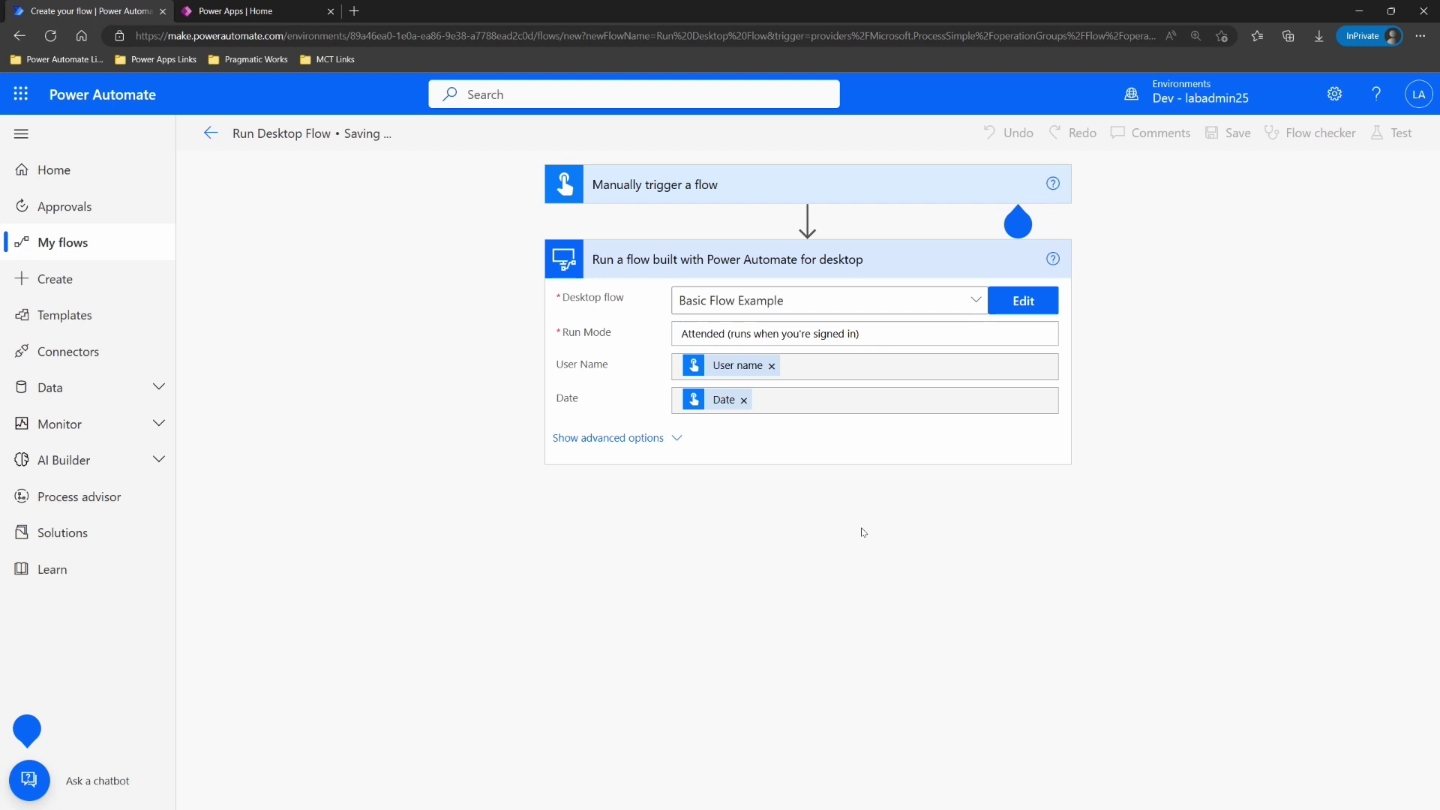
- Start a manual test of the flow and run it
{"action": "left_click", "coordinate": [1391, 133]}
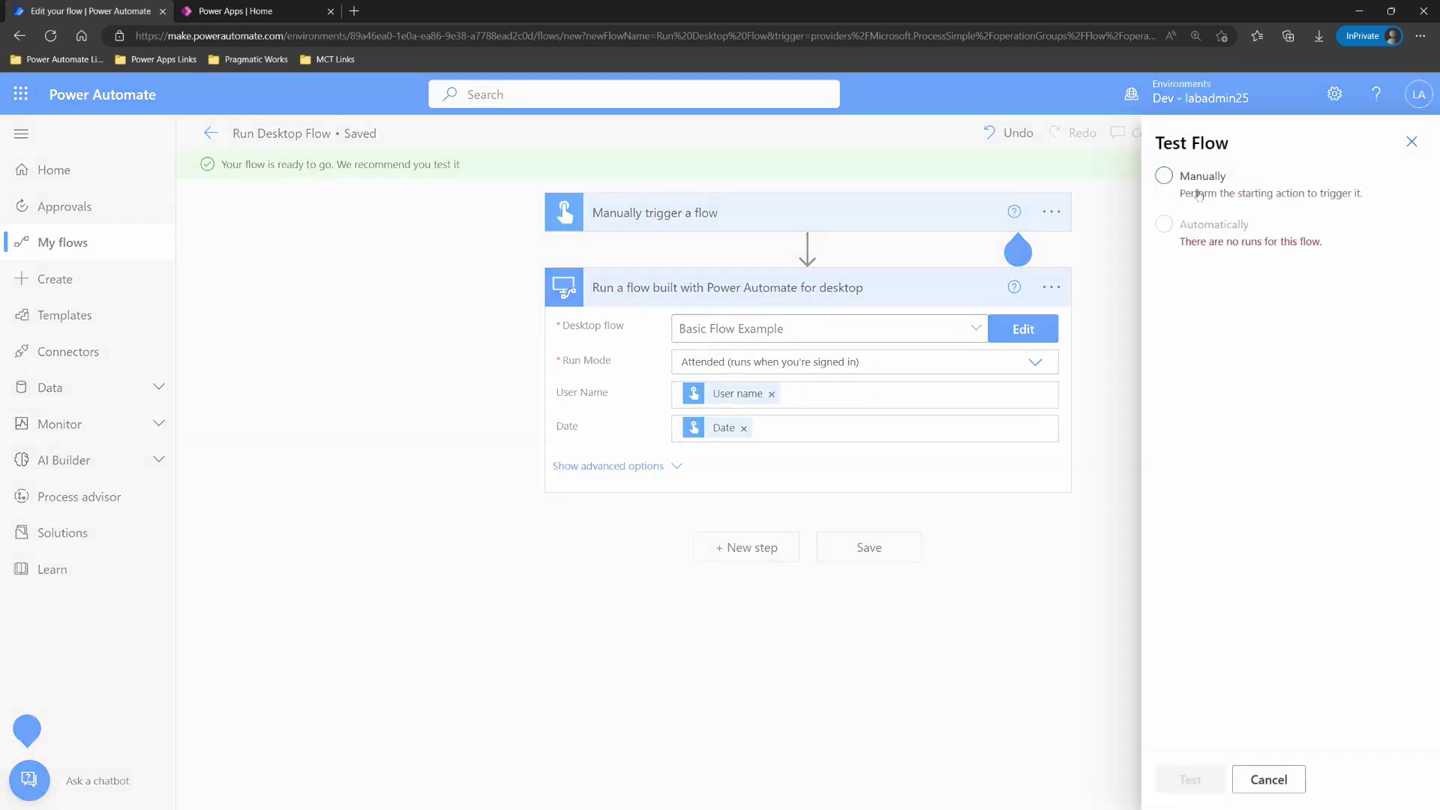
{"action": "left_click", "coordinate": [1198, 180]}
{"action": "left_click", "coordinate": [1212, 779]}
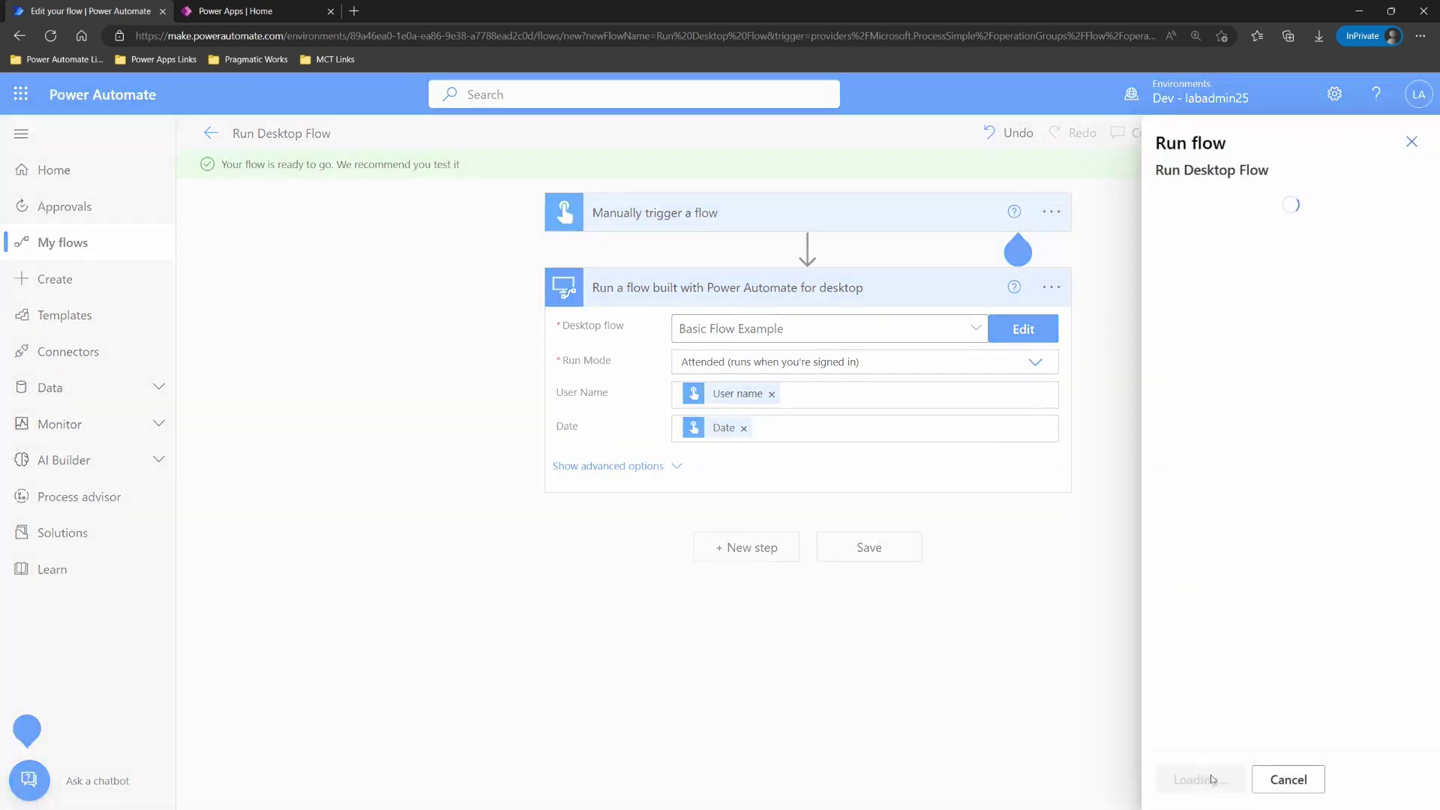
{"action": "left_click", "coordinate": [1212, 784]}
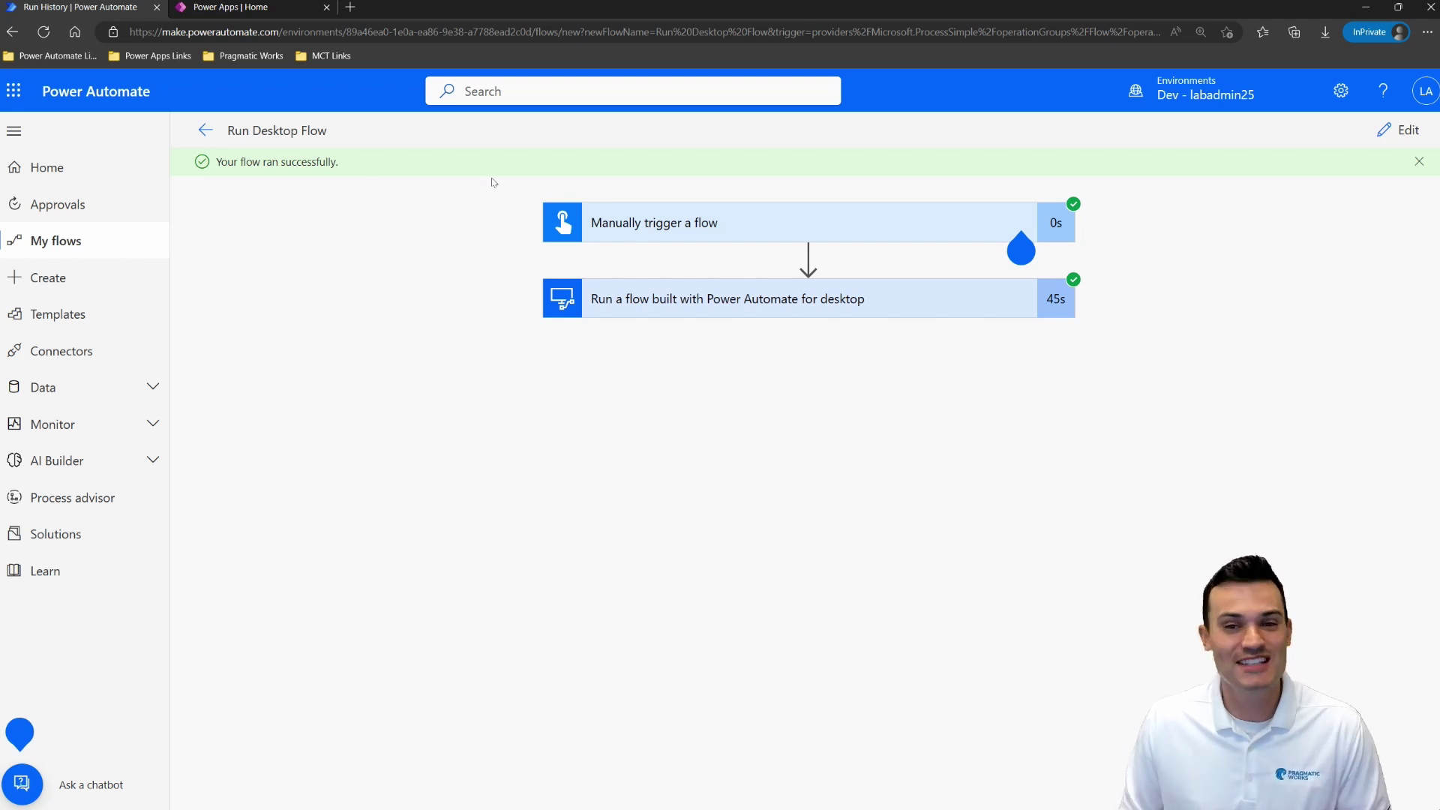
- Expand the desktop step's run inputs and outputs, then expand Monitor in the navigation
{"action": "left_click", "coordinate": [708, 300]}
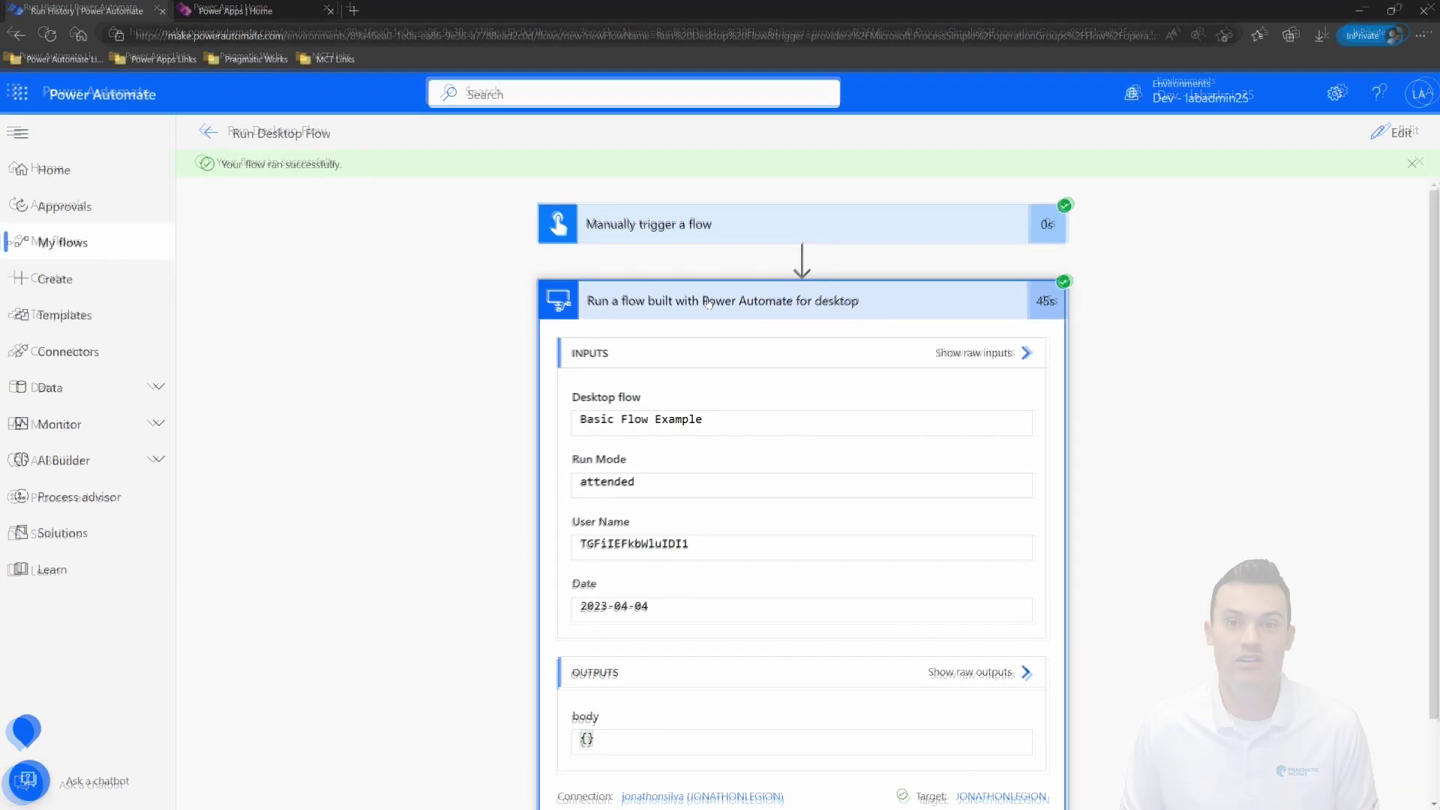
{"action": "scroll", "coordinate": [726, 501], "scroll_direction": "down", "scroll_amount": 1}
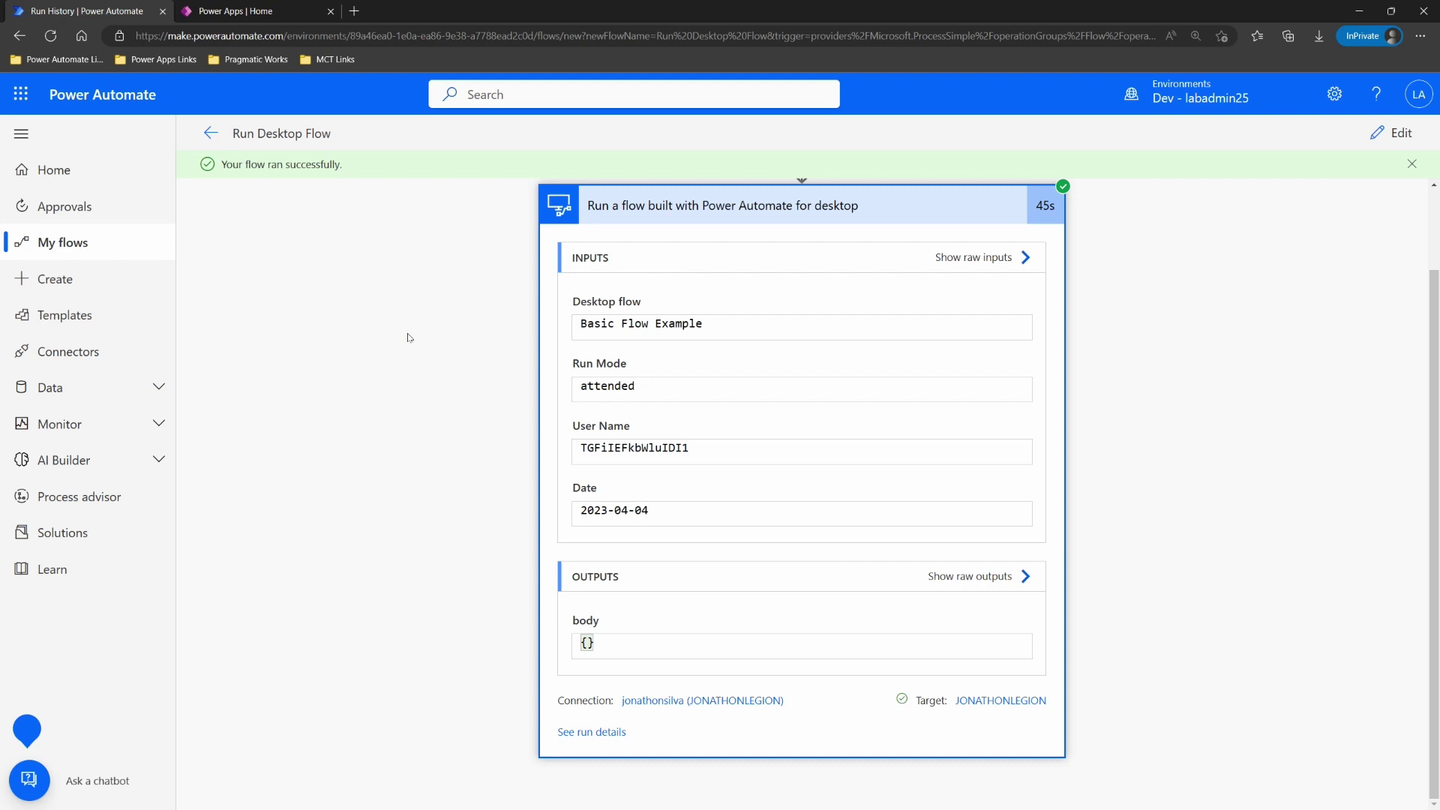
{"action": "left_click", "coordinate": [156, 425]}
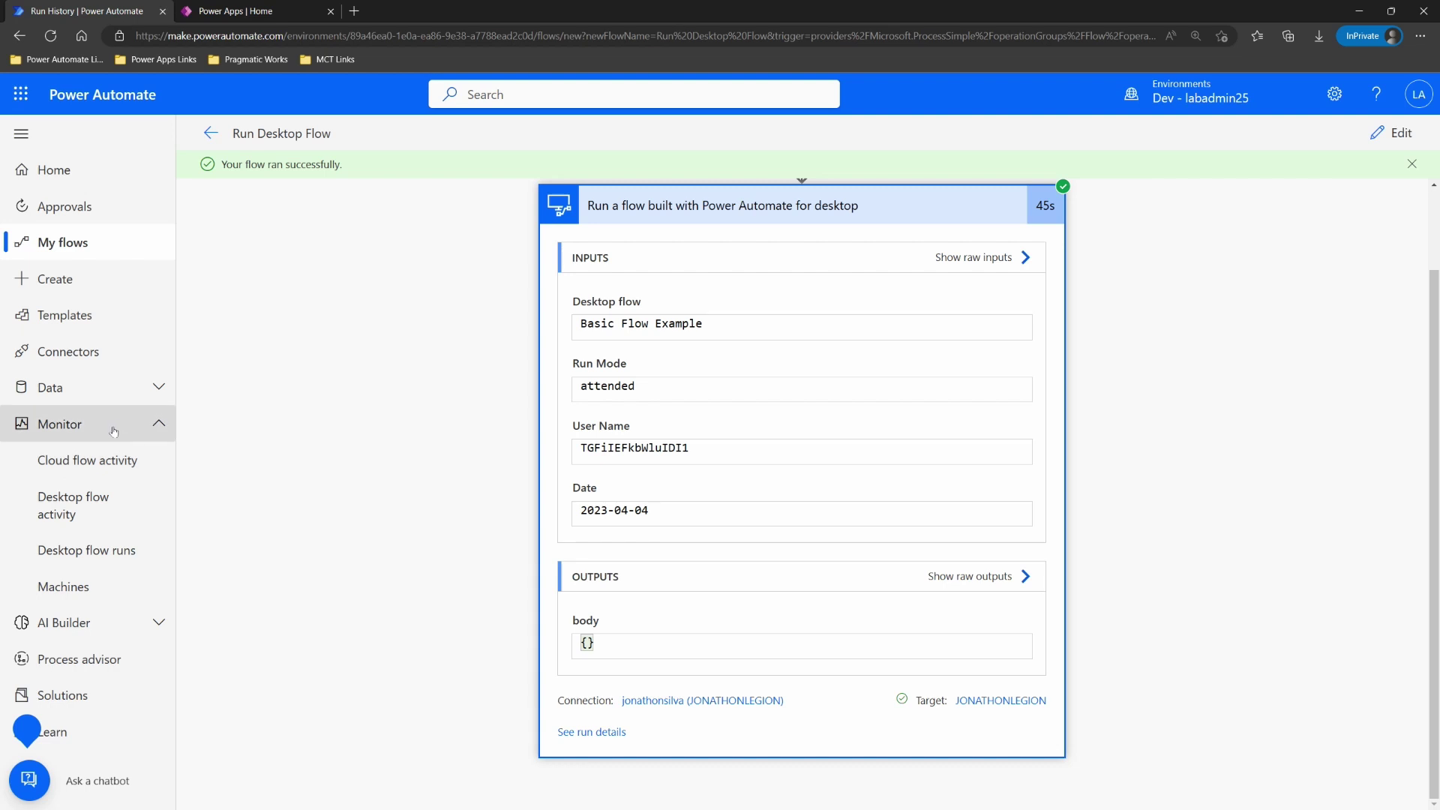
- Open Monitor > Machines and select the registered machine listed as Connected
{"action": "left_click", "coordinate": [87, 592]}
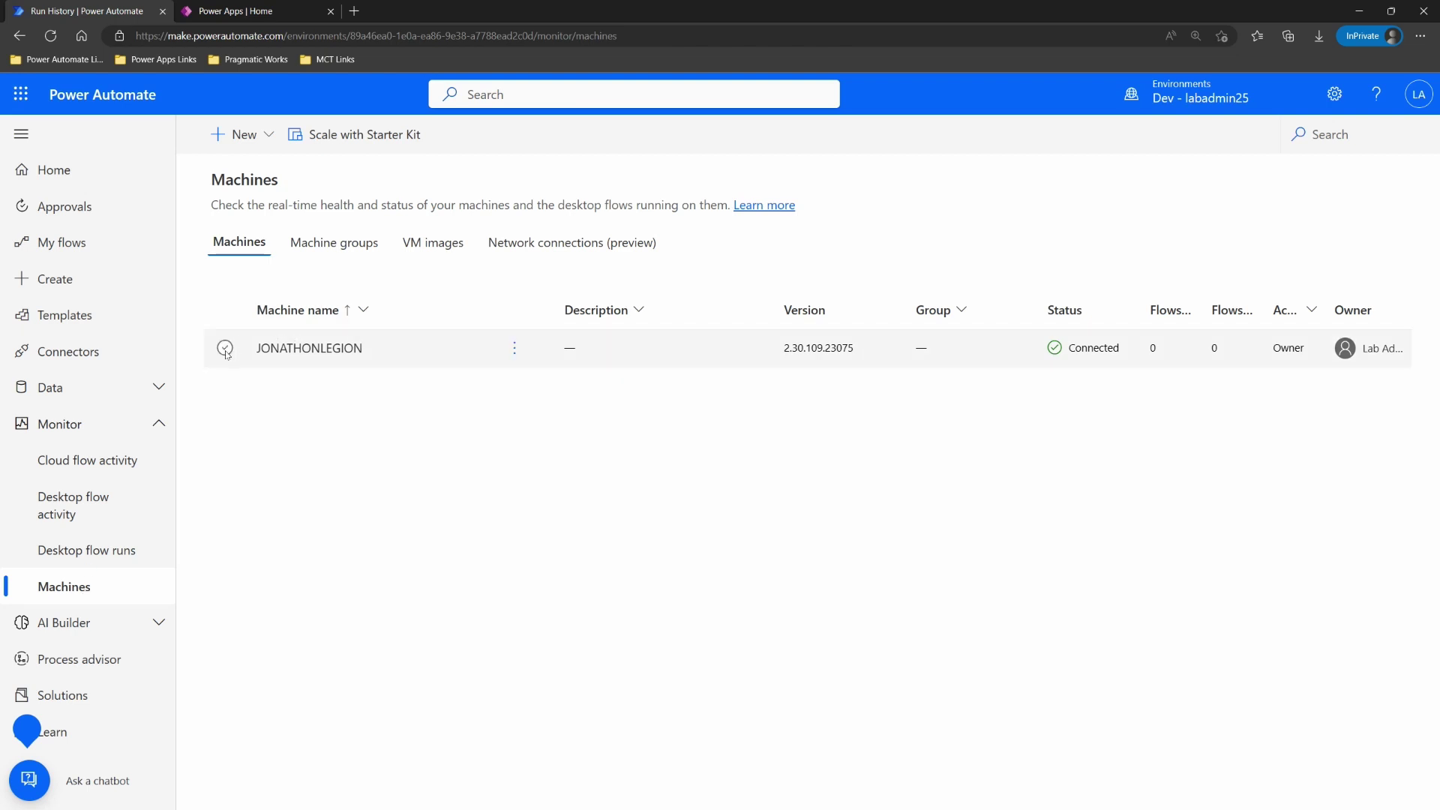
{"action": "left_click", "coordinate": [225, 349]}
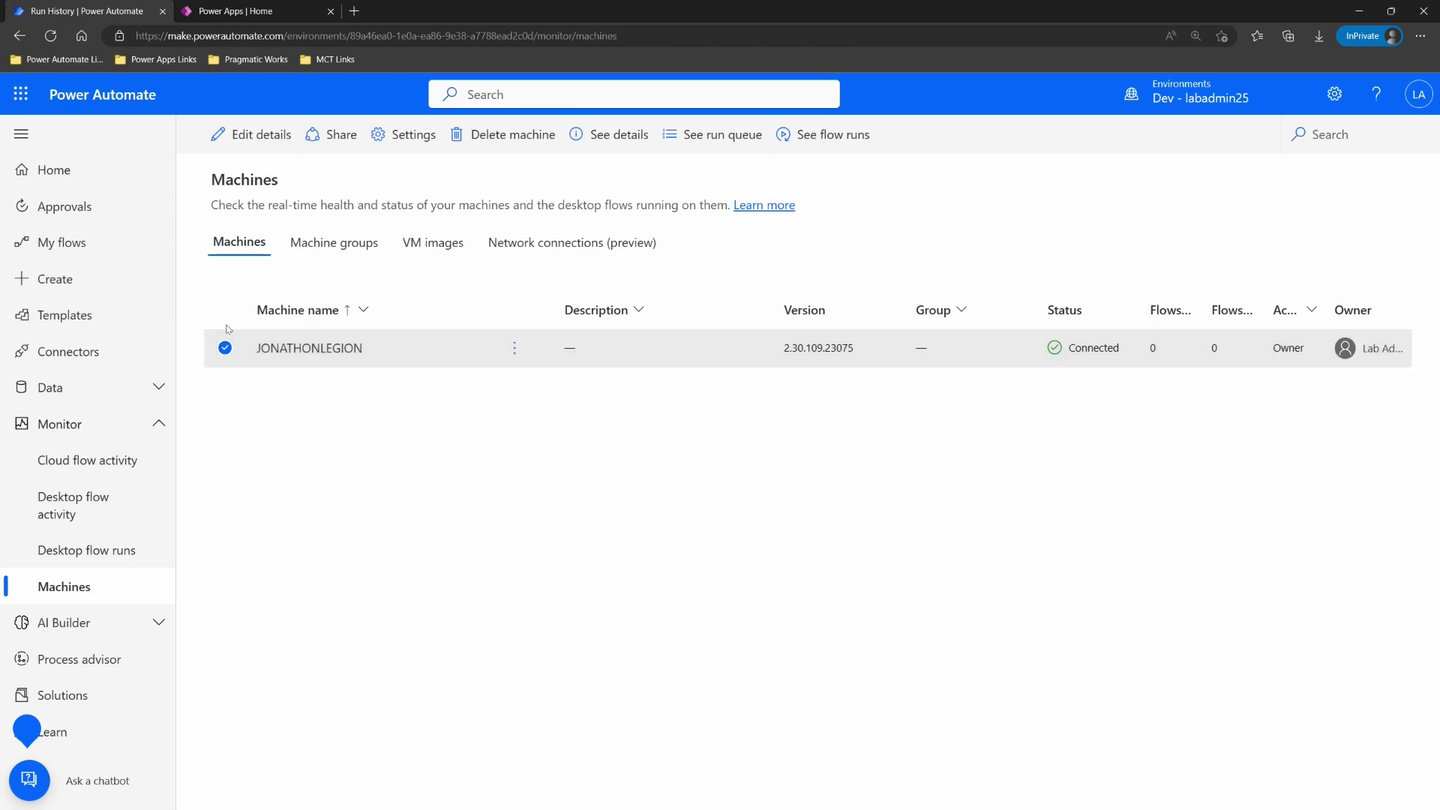